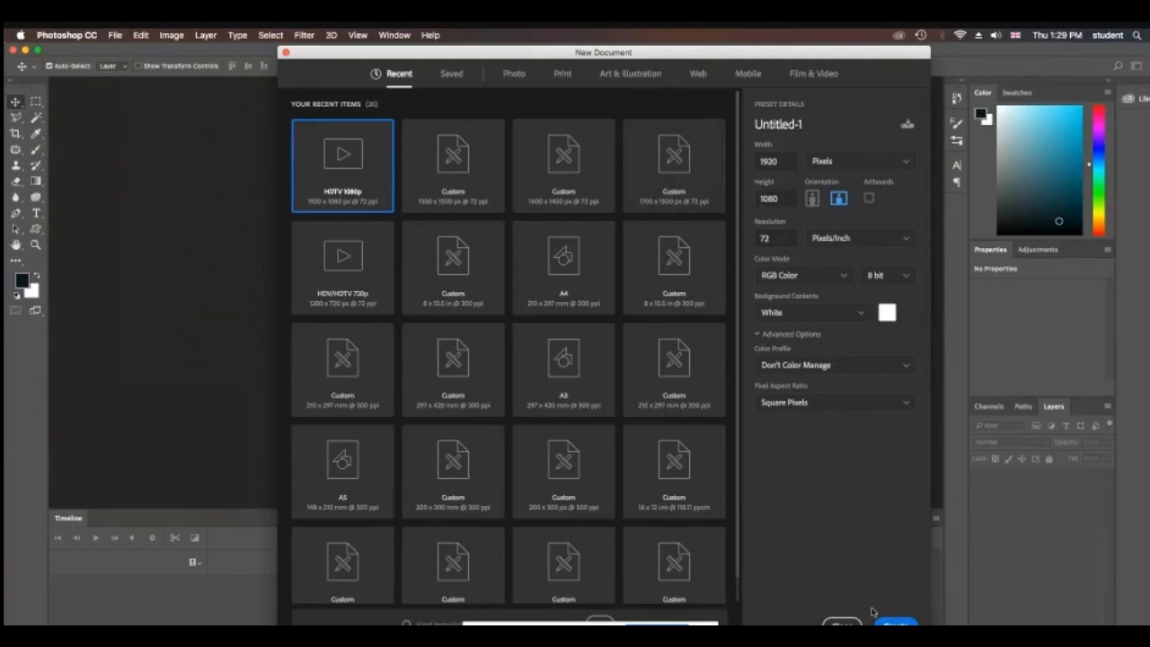
Create a 1920 x 1080 px, 72 ppi document with the HDTV 1080p preset and open red1.jpg from the Desktop.
left_click(896, 624)
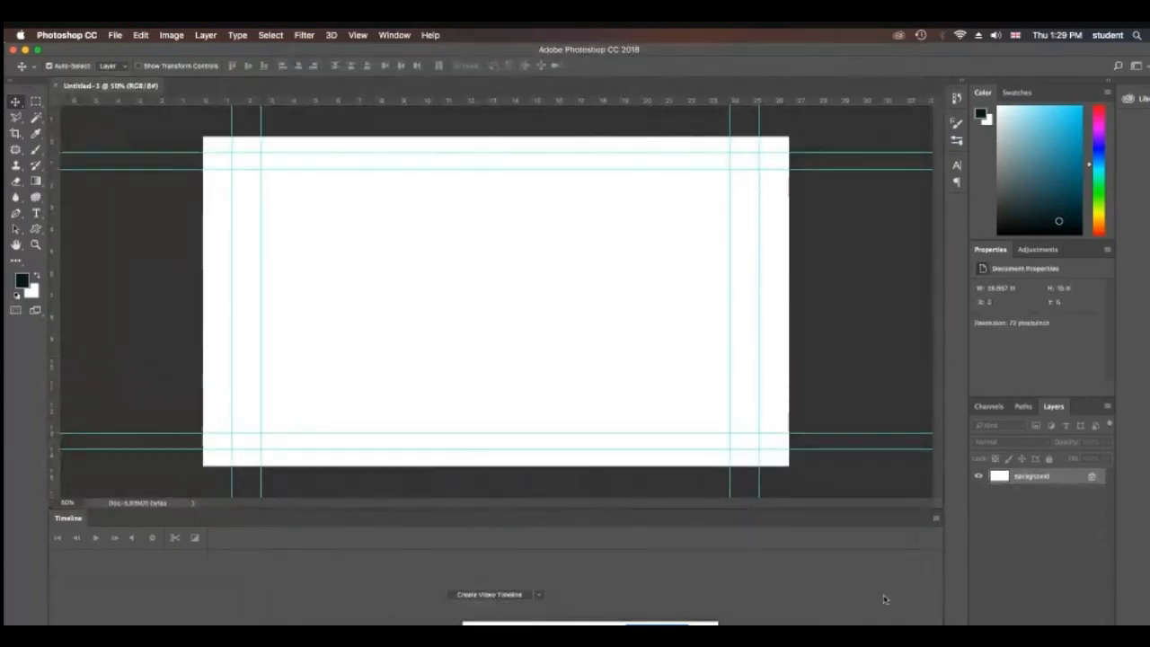
left_click(114, 38)
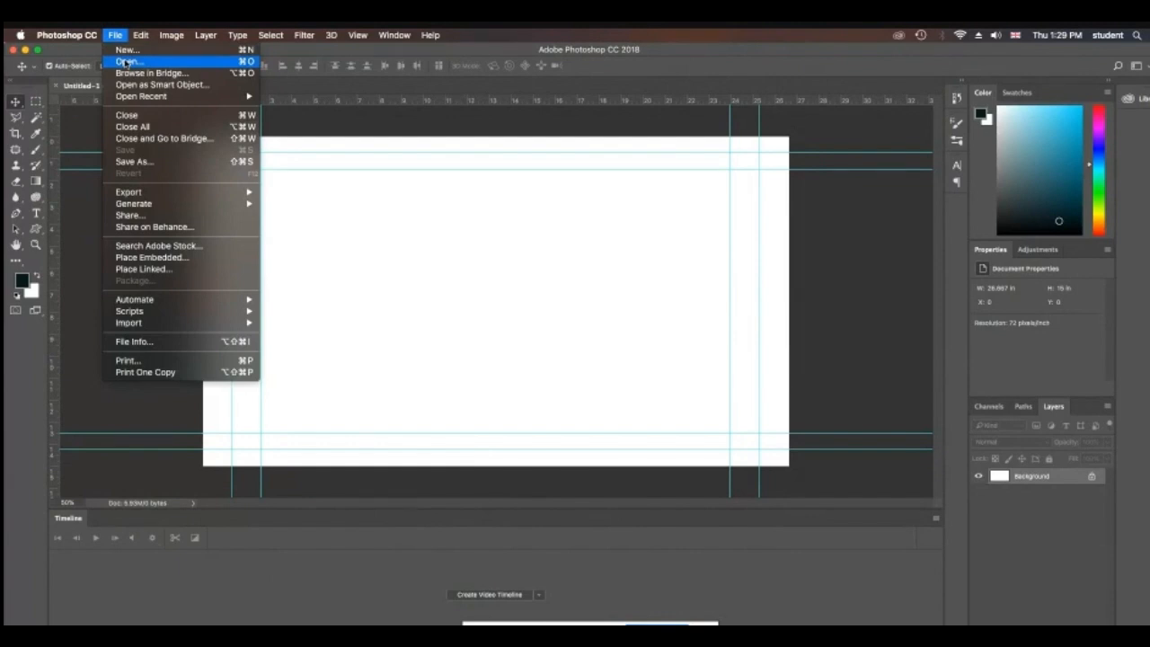
left_click(127, 61)
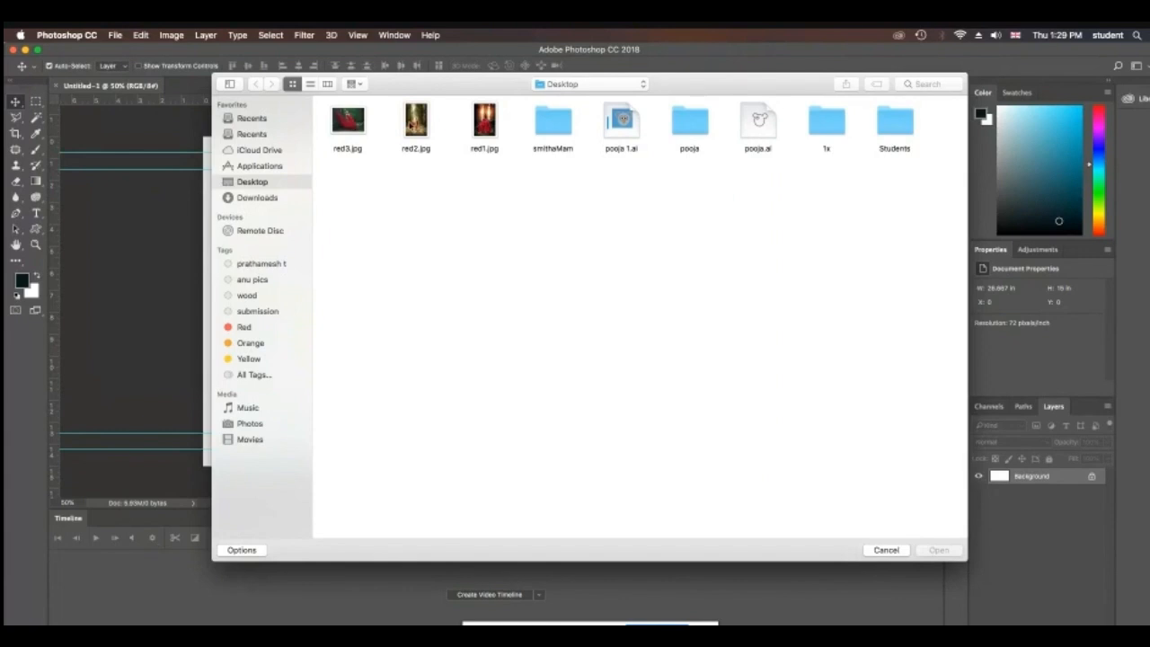
left_click(486, 126)
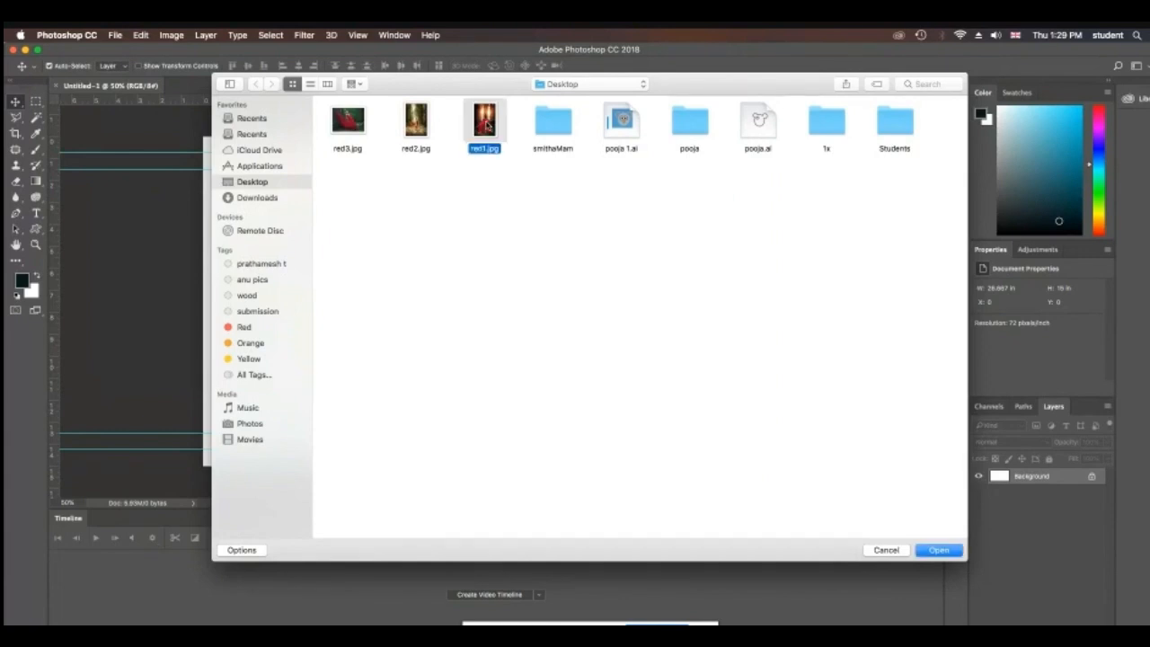
left_click(939, 550)
Copy the red1.jpg photo from its floating window into Untitled-1 and enlarge it to about 8.5 by 12.4 in.
left_click_drag(208, 88, 377, 185)
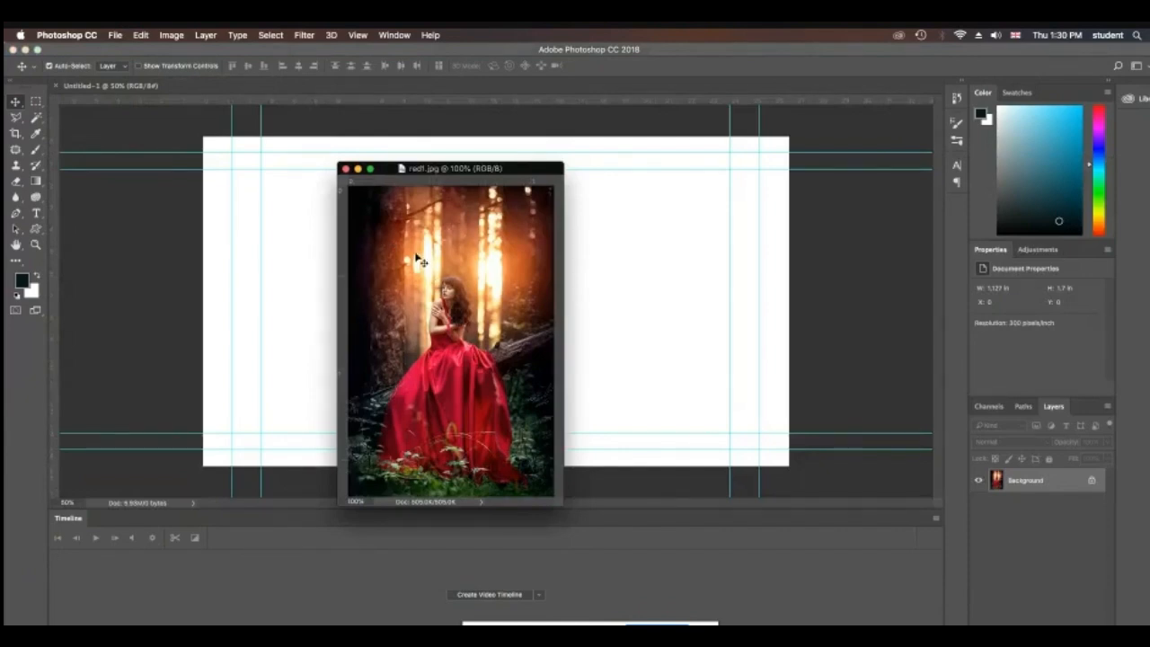
left_click_drag(279, 222, 281, 221)
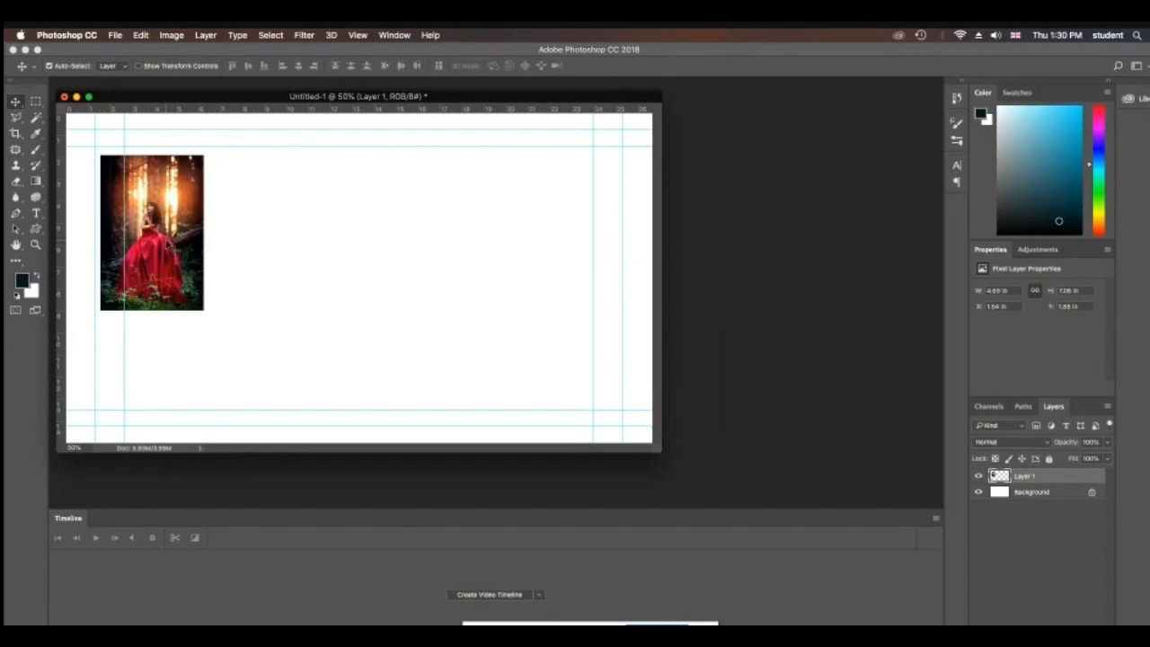
key("super+t")
left_click_drag(204, 310, 289, 428)
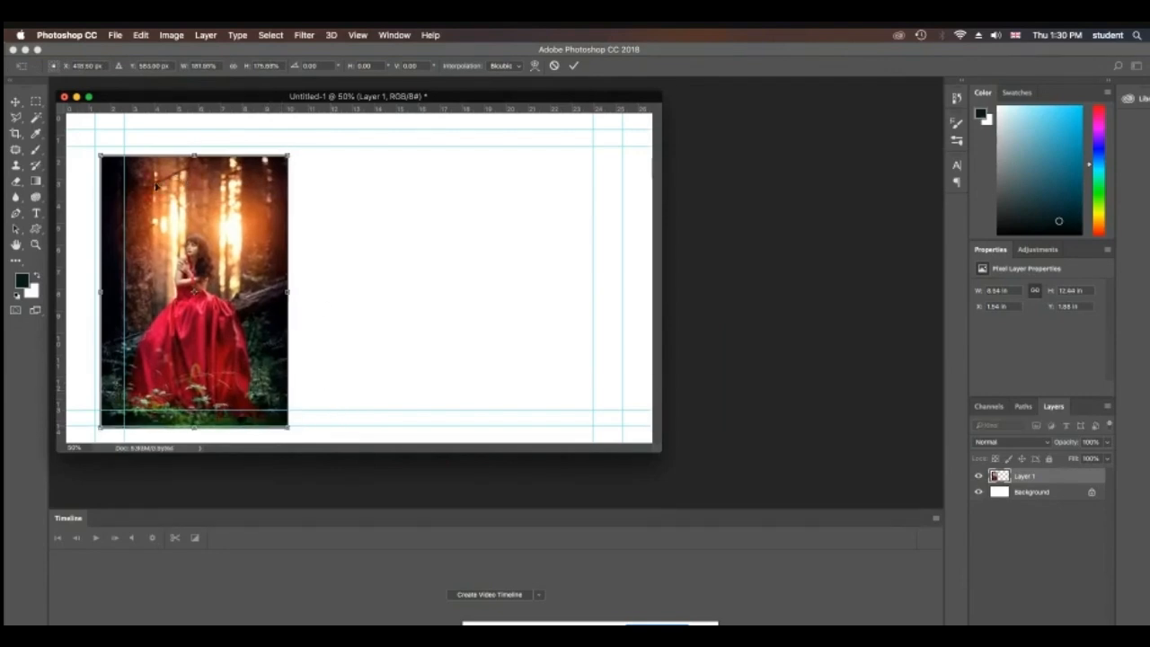
key("Return")
left_click_drag(310, 102, 433, 96)
left_click_drag(783, 447, 857, 488)
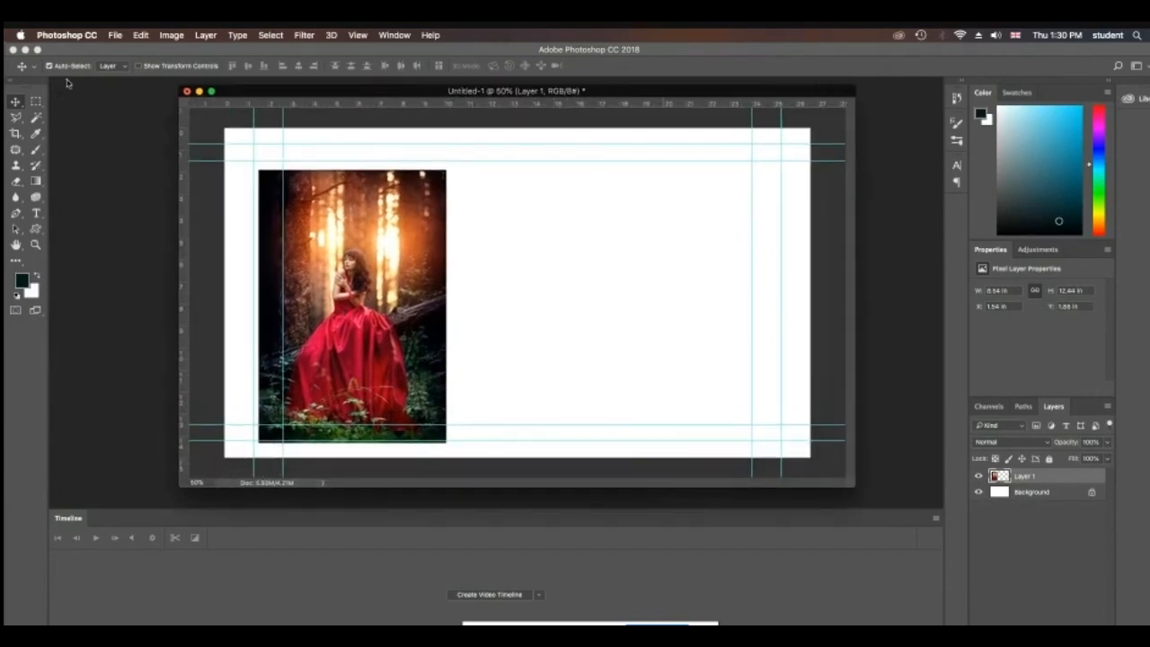
Open red2.jpg and red3.jpg together from the Desktop and float all documents in separate windows.
left_click(112, 36)
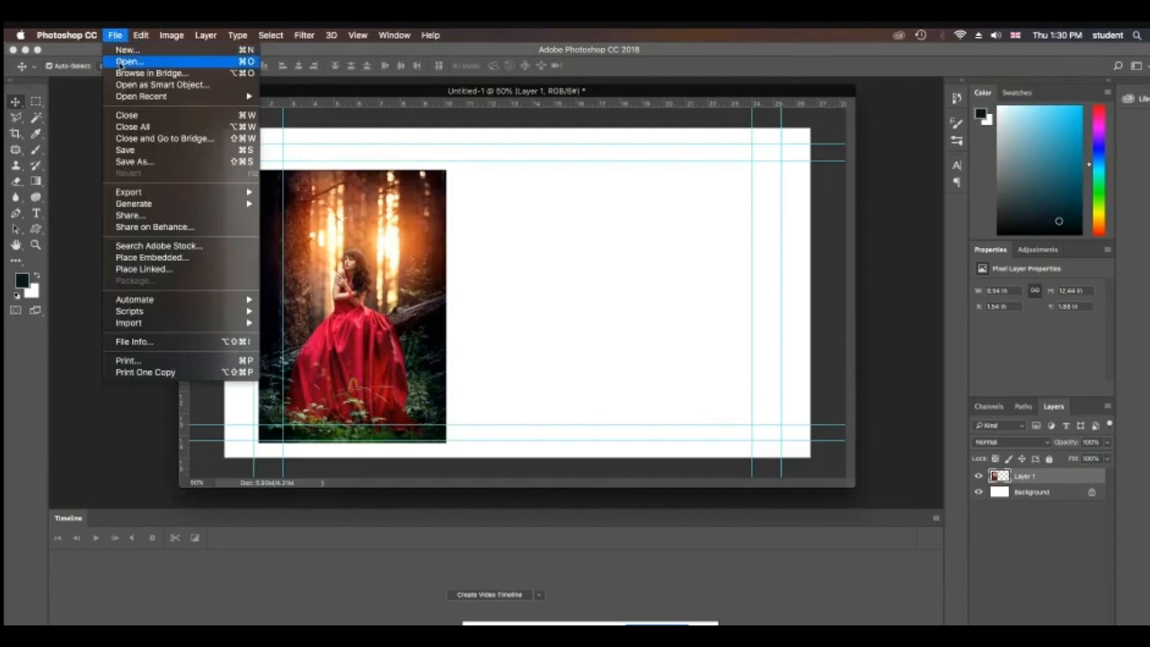
left_click(120, 65)
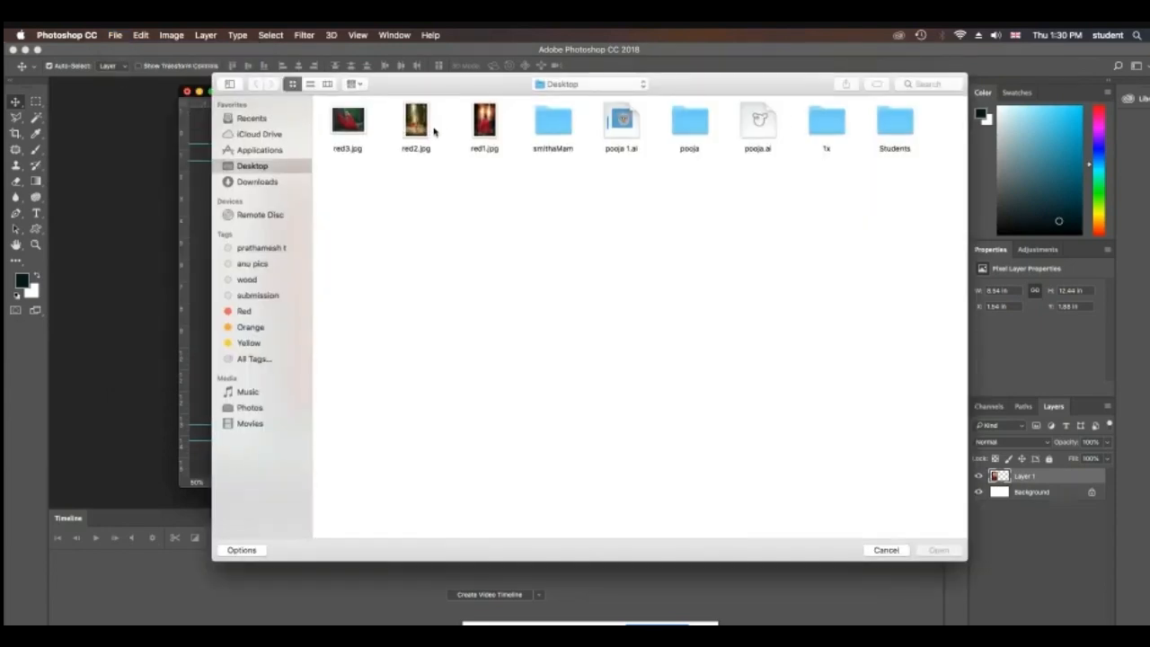
left_click_drag(446, 176, 335, 111)
left_click(938, 550)
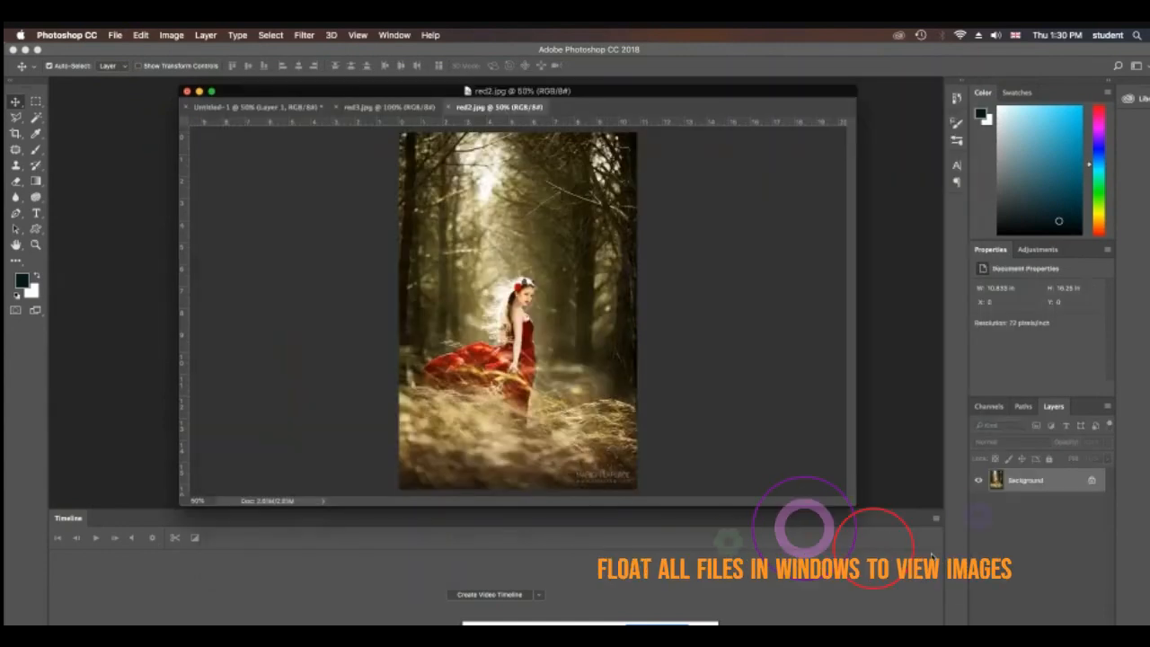
left_click(395, 35)
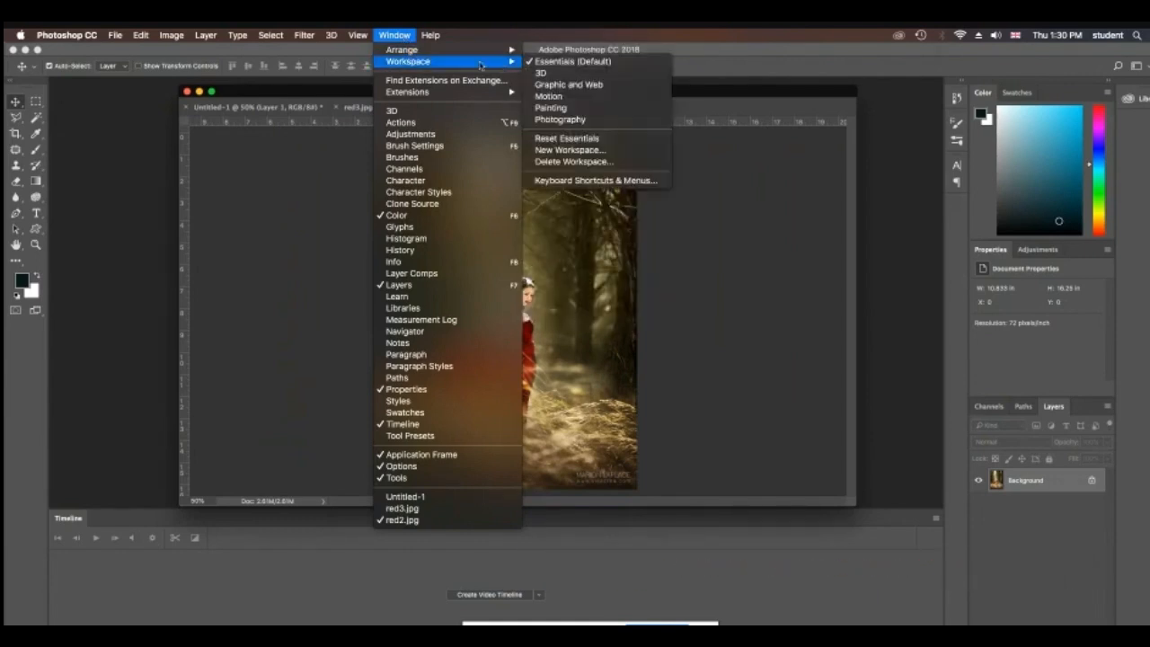
mouse_move(490, 51)
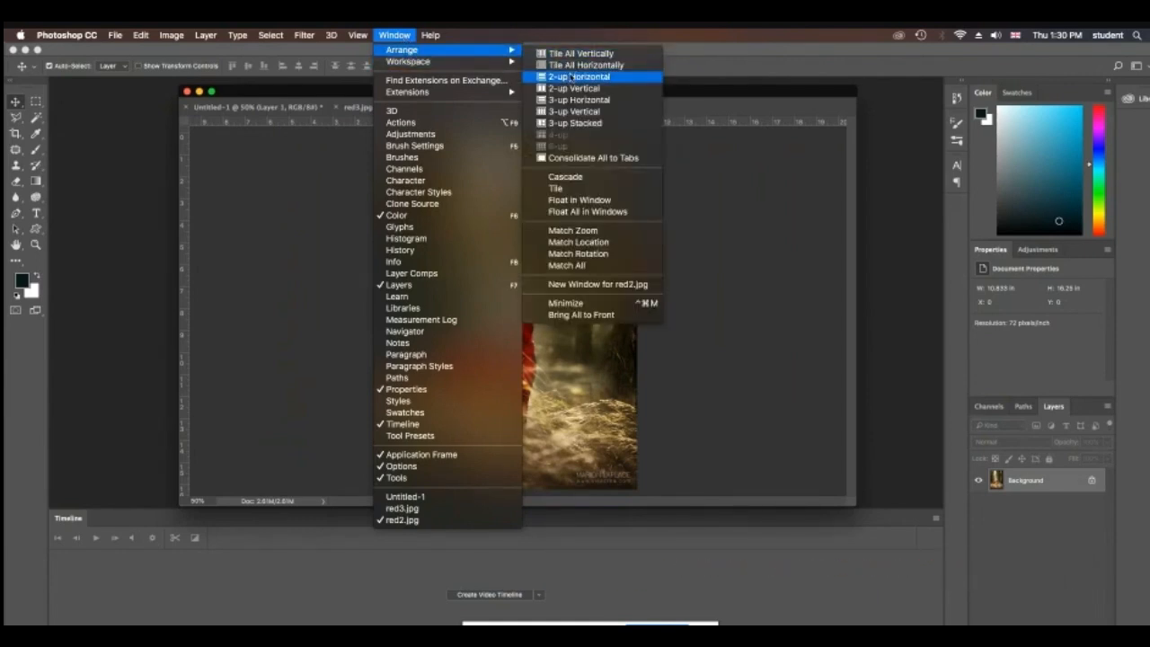
left_click(584, 210)
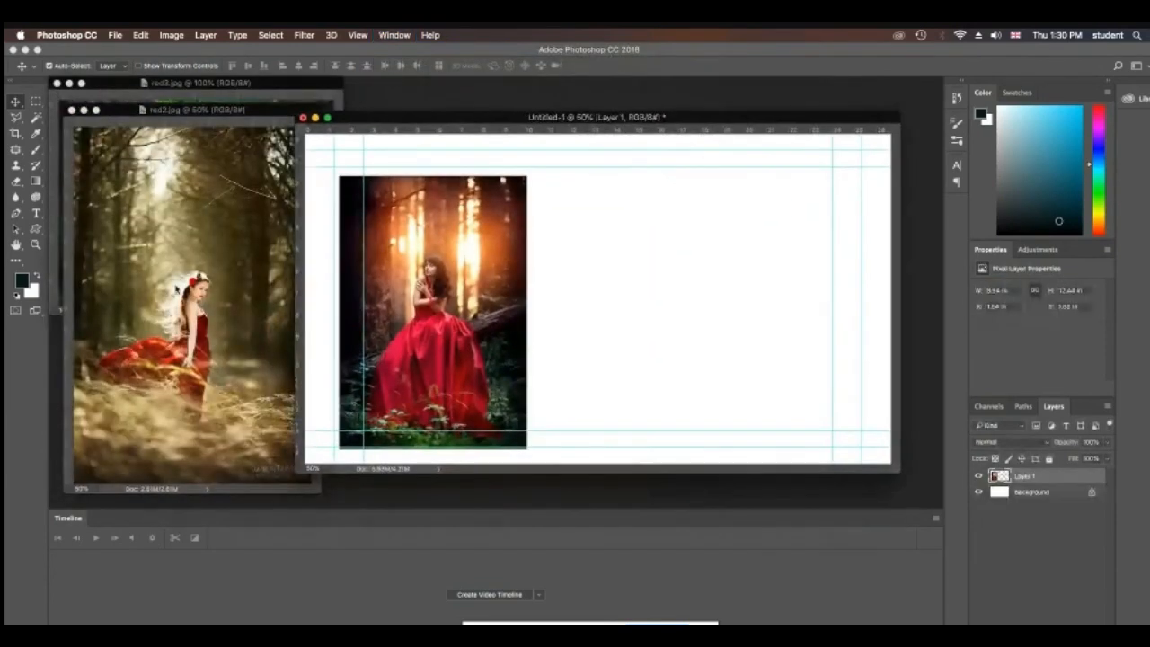
Copy the red2.jpg photo into Untitled-1 beside the first photo and trim off its watermarked bottom strip.
left_click(170, 294)
left_click_drag(153, 295, 609, 235)
key("m")
left_click_drag(800, 420, 408, 71)
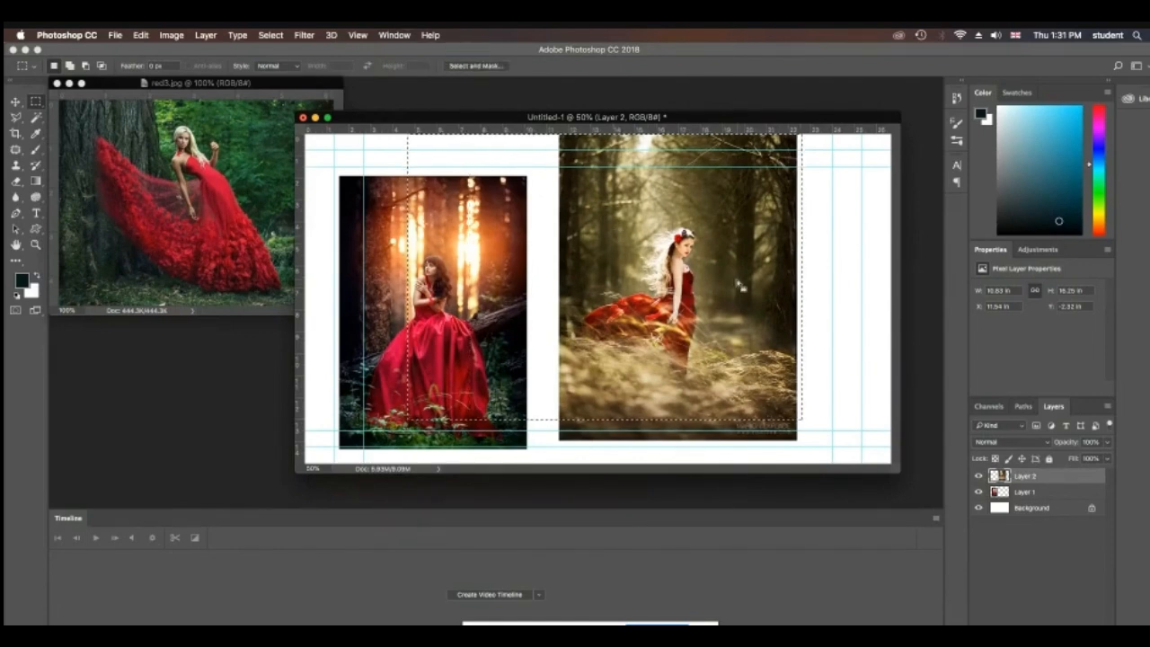
right_click(764, 307)
left_click(786, 329)
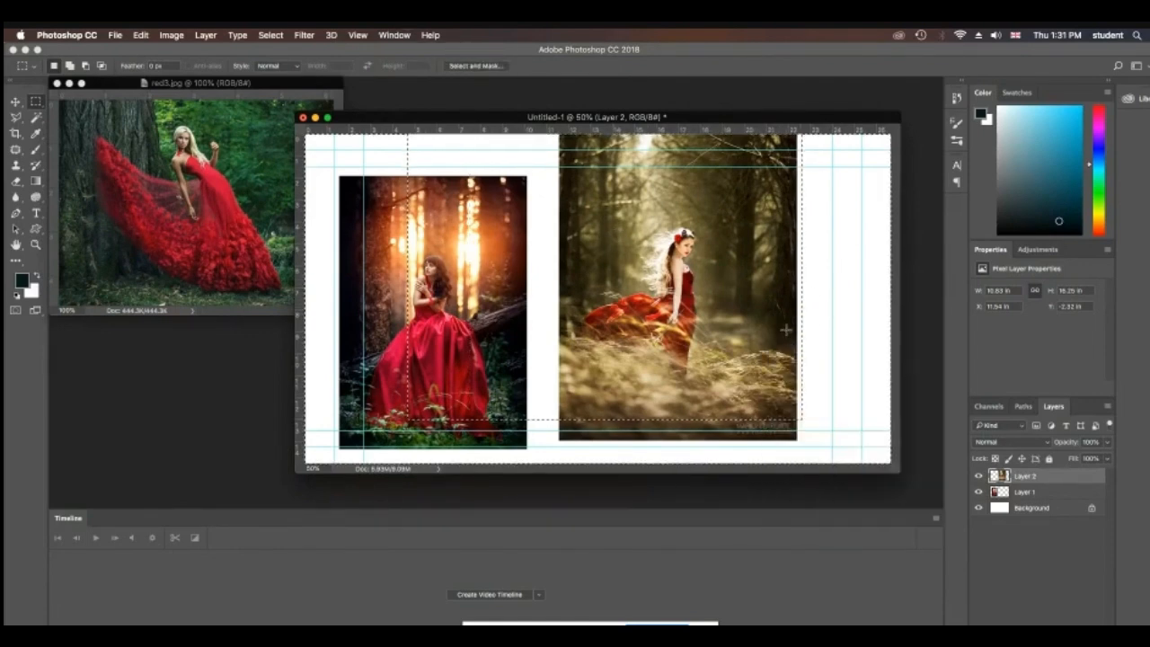
key("Delete")
key("super+d")
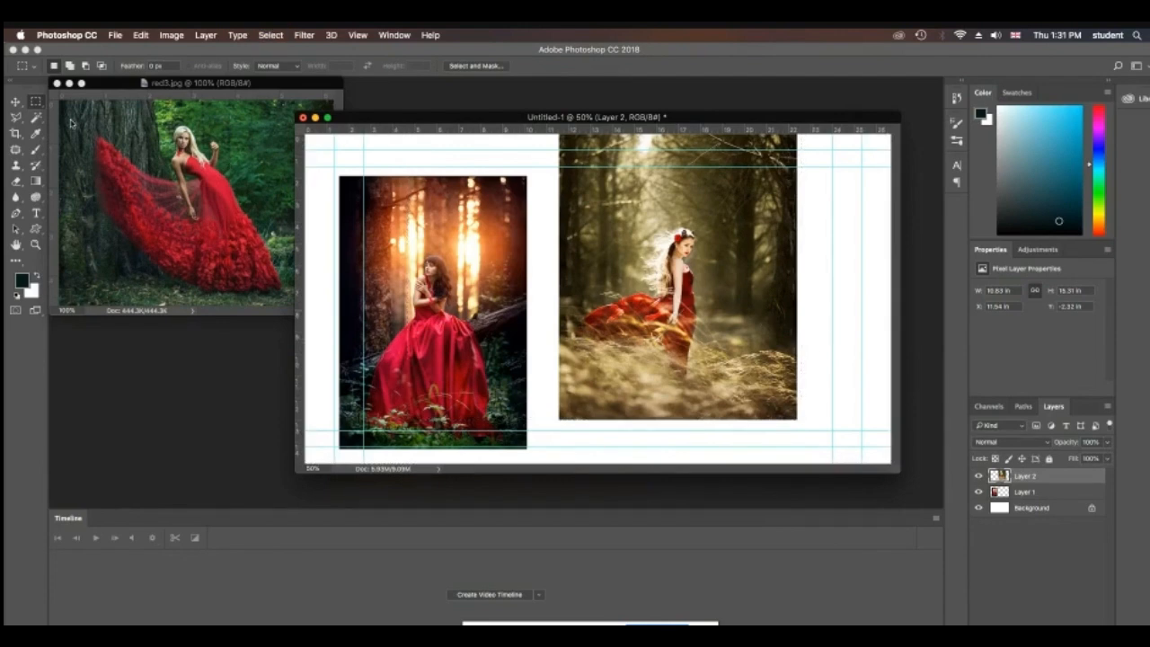
Shift the second photo down and cut off its upper strip, leaving it about 12.4 in high.
key("v")
left_click_drag(616, 275, 620, 306)
key("m")
mouse_move(550, 153)
left_mouse_down()
mouse_move(810, 214)
mouse_move(828, 230)
left_mouse_up()
key("Delete")
key("super+d")
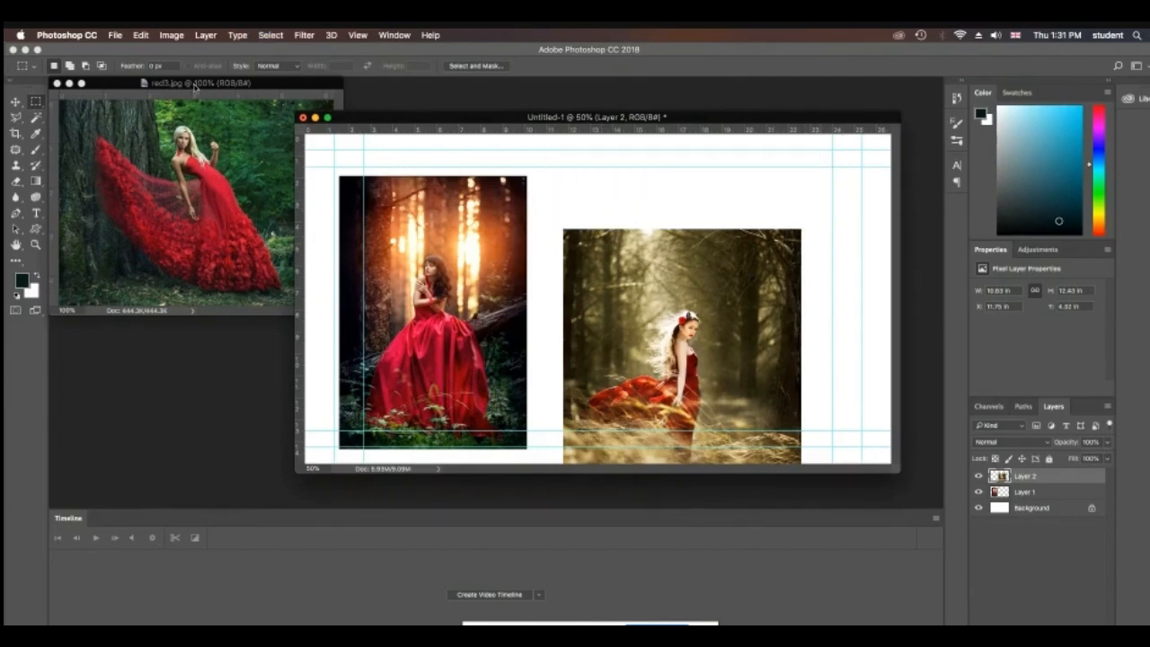
Move the Layer 1 photo near the canvas's left edge and the Layer 2 photo to the middle, slightly overlapping it.
key("v")
left_click_drag(672, 319, 611, 232)
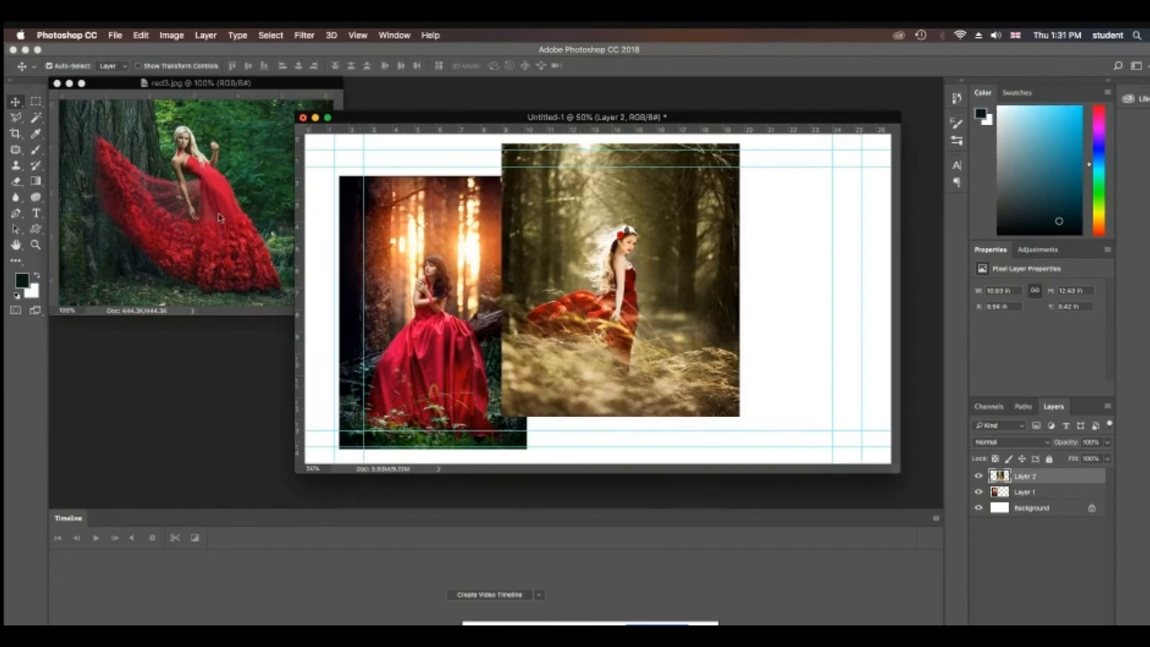
left_click(1008, 490)
left_click_drag(389, 385, 364, 384)
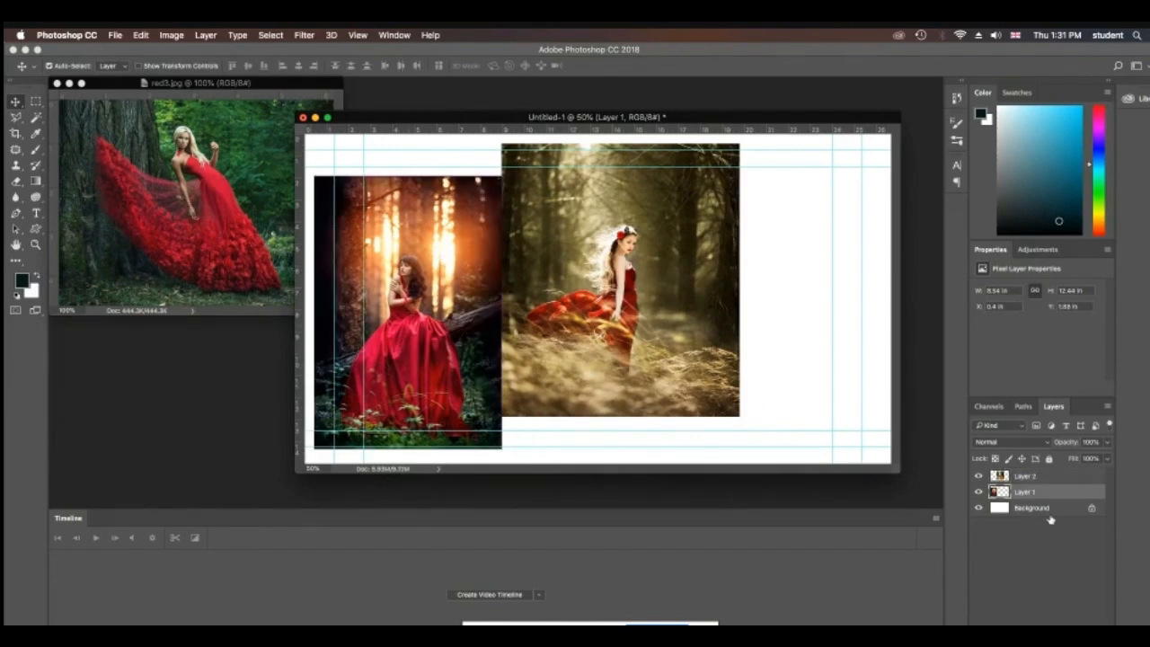
left_click(1031, 480)
left_click_drag(658, 334, 625, 333)
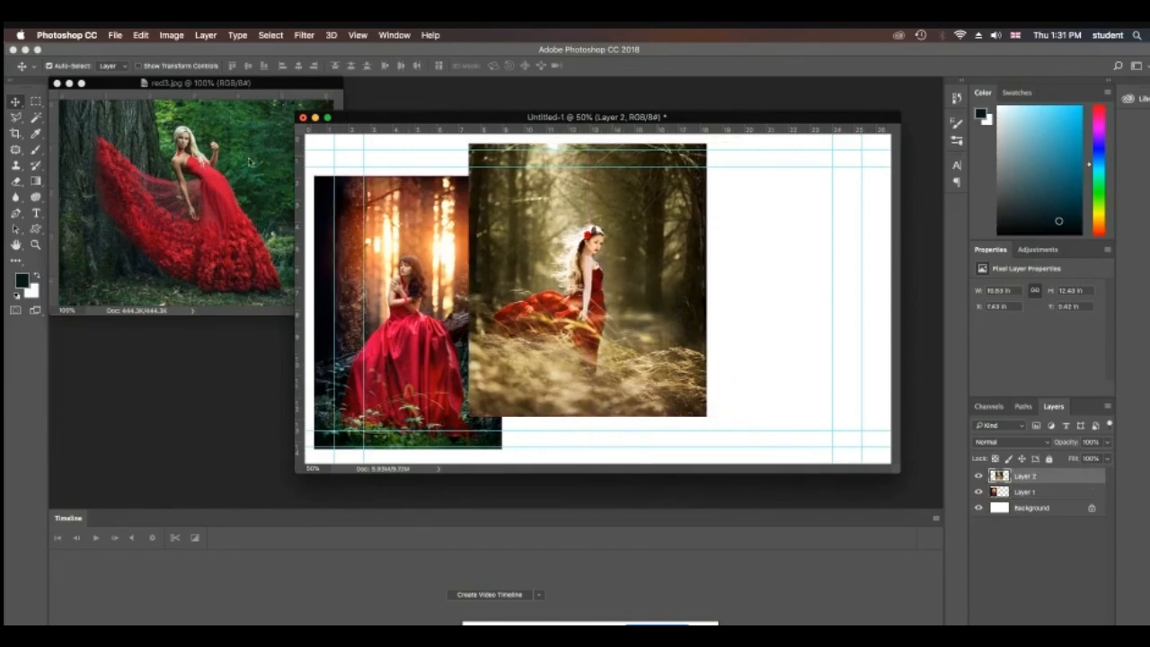
Copy the red3.jpg photo into Untitled-1, enlarge it to about 11.5 by 8.3 in and place it at the canvas's upper right.
left_click_drag(185, 198, 714, 344)
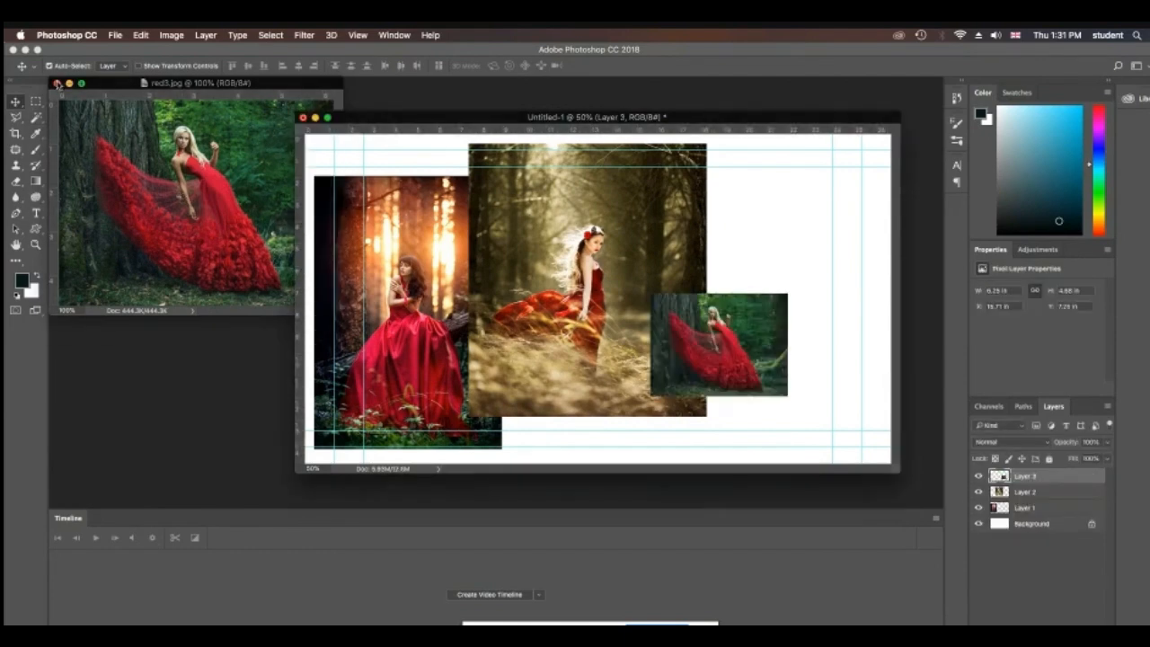
key("super+w")
key("ctrl+t")
left_click_drag(788, 395, 880, 454)
left_click_drag(649, 293, 627, 273)
left_click_drag(708, 320, 704, 220)
key("Return")
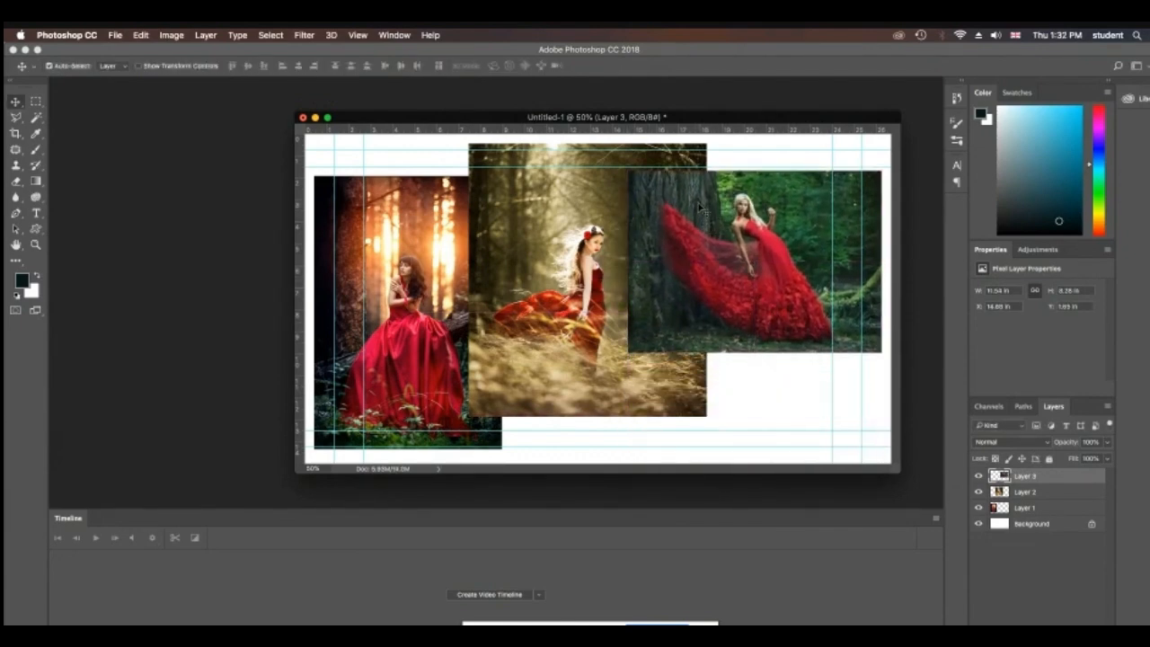
Unlock and delete the Background layer, and create a video timeline for the three photo layers.
left_click(1089, 523)
key("Delete")
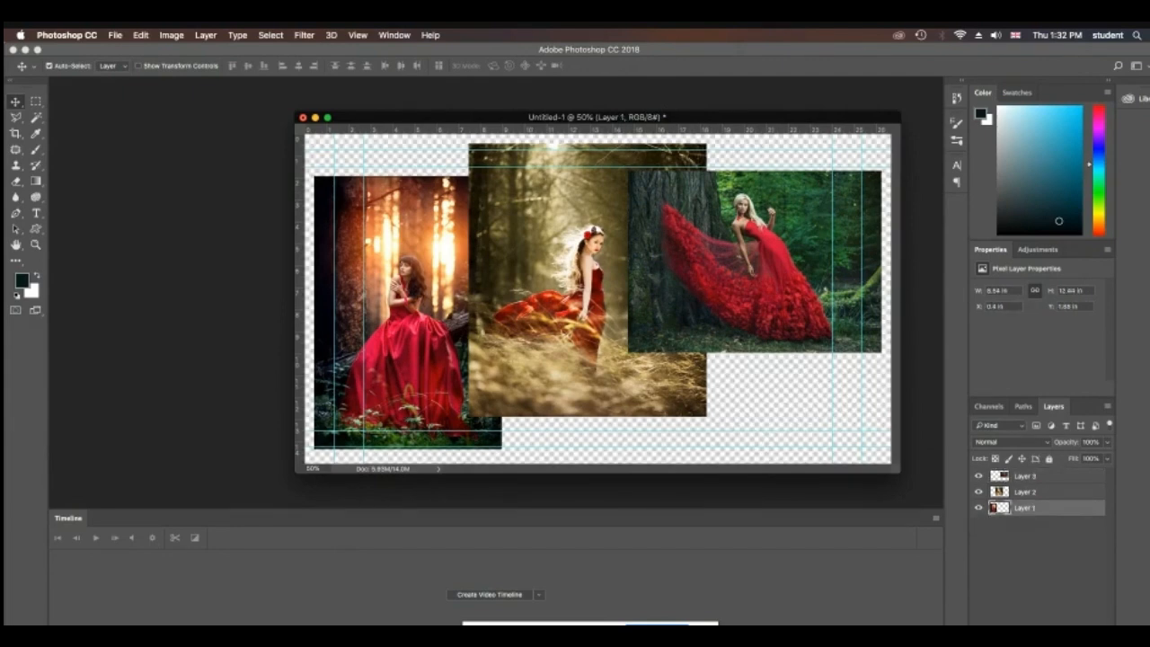
left_click(538, 594)
left_click(477, 595)
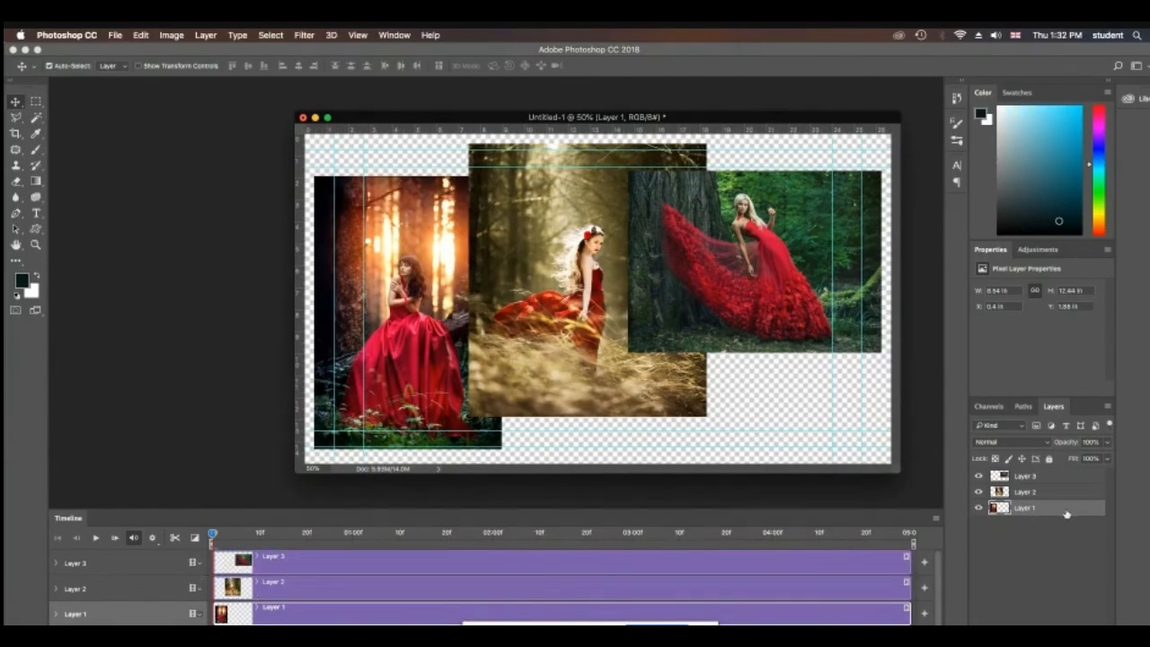
Animate Layer 1's position by moving its photo right to X about 1.3 in at the timeline's end, then return the playhead to the start.
left_click(227, 534)
mouse_move(228, 536)
left_mouse_down()
mouse_move(259, 541)
mouse_move(209, 541)
left_mouse_up()
left_click_drag(213, 538, 870, 575)
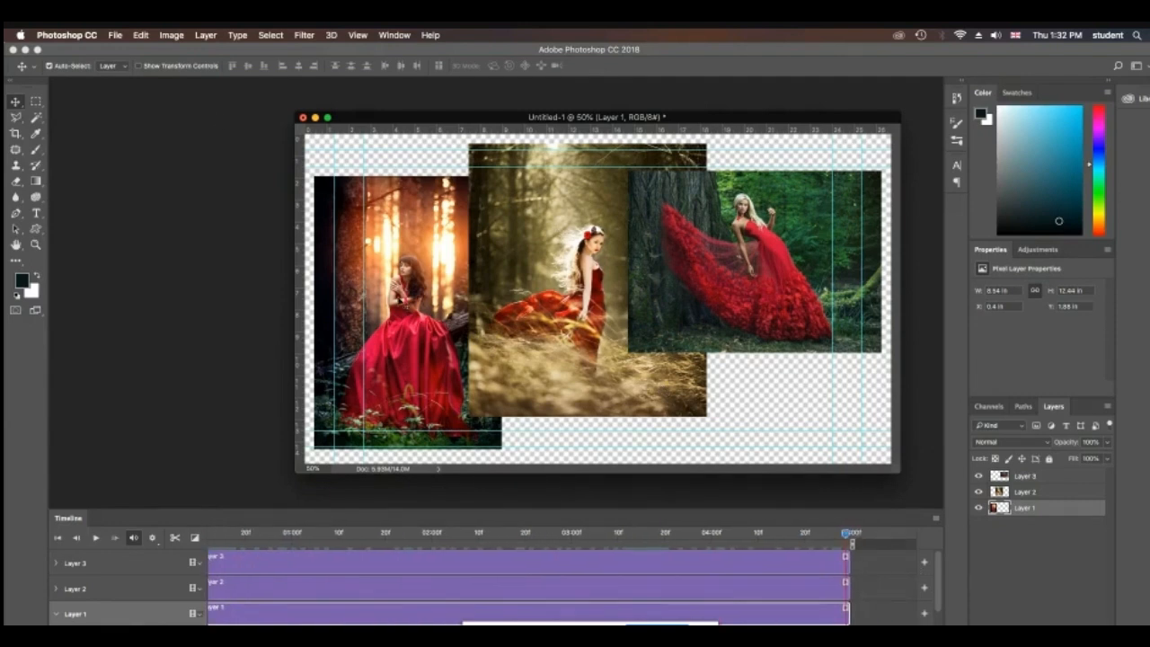
left_click_drag(402, 270, 419, 304)
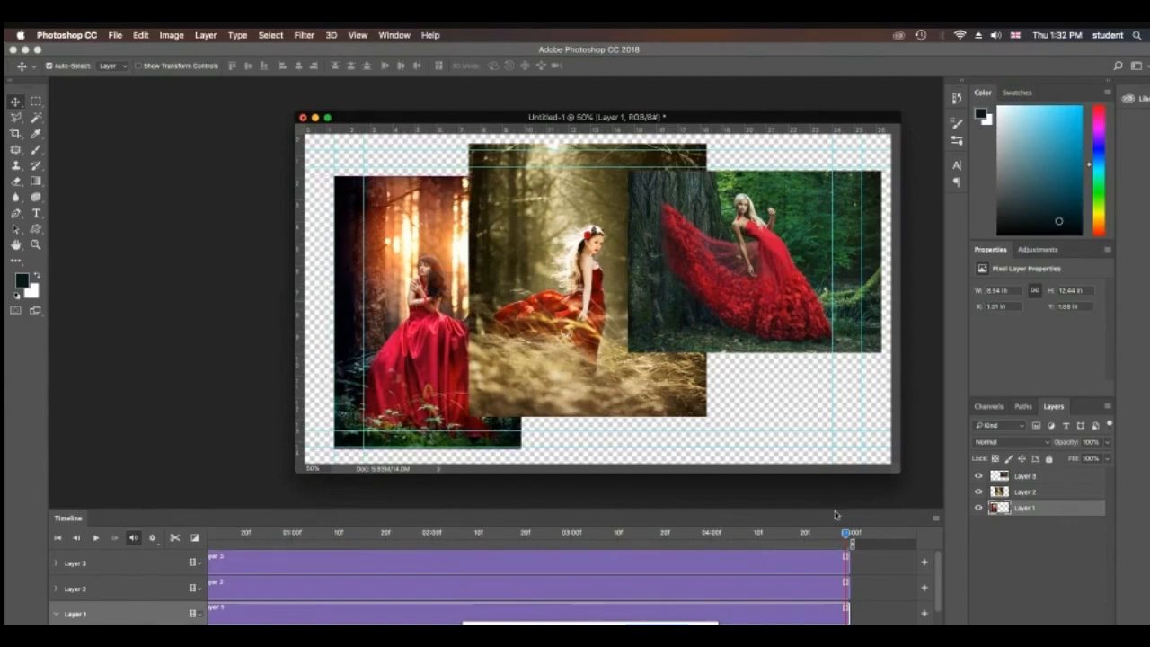
left_click_drag(848, 537, 186, 552)
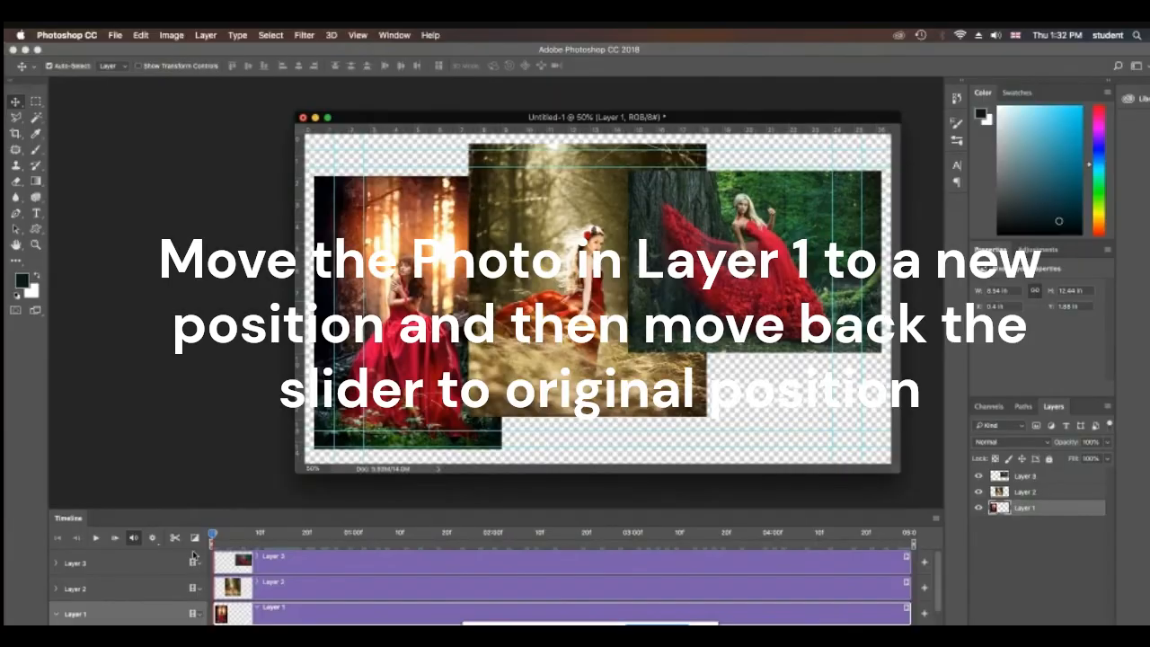
Keyframe Layer 2's position at the start and animate its photo rightward to X about 8.7 in at the timeline's end.
left_click(55, 590)
left_click(95, 608)
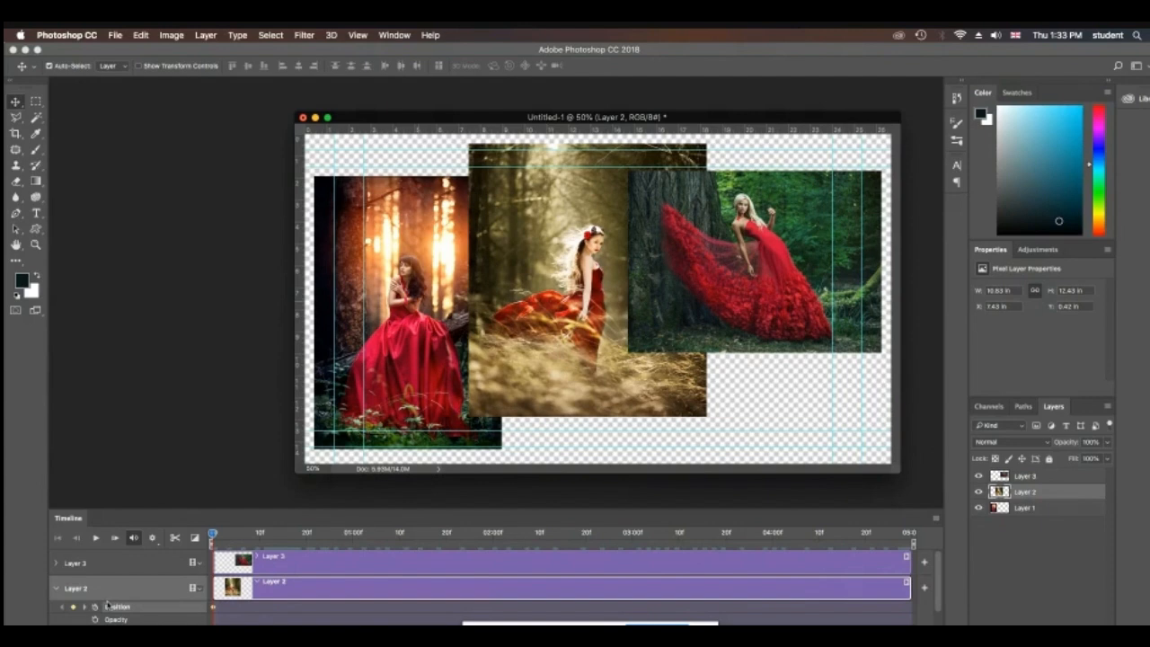
left_click_drag(212, 535, 907, 536)
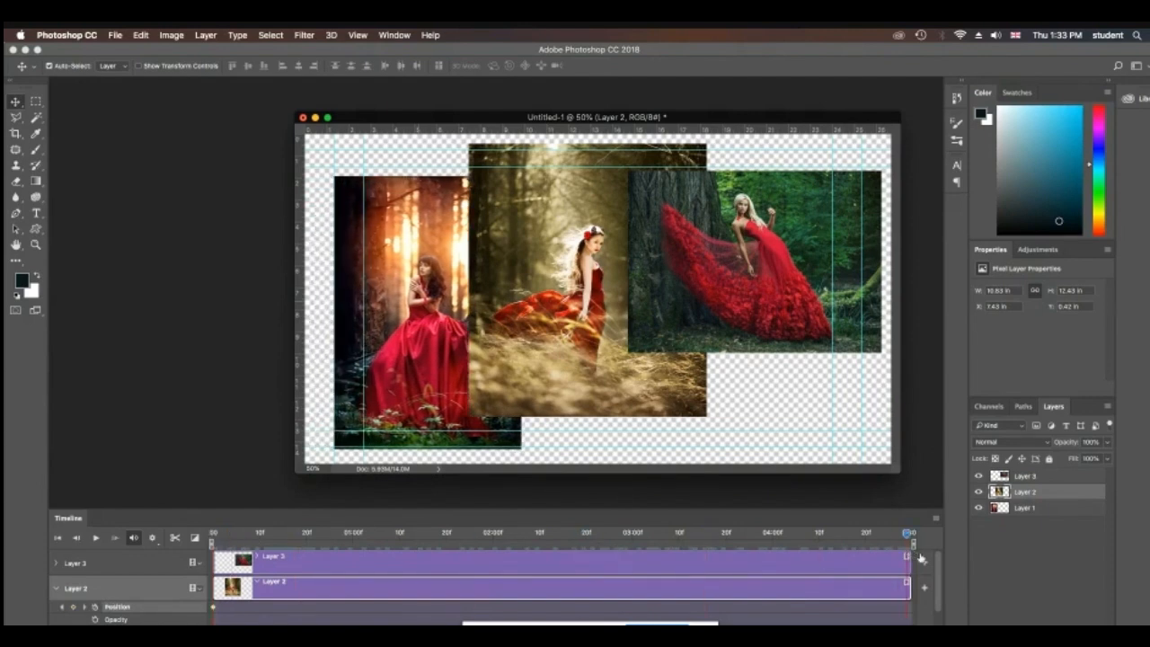
left_click_drag(547, 312, 572, 307)
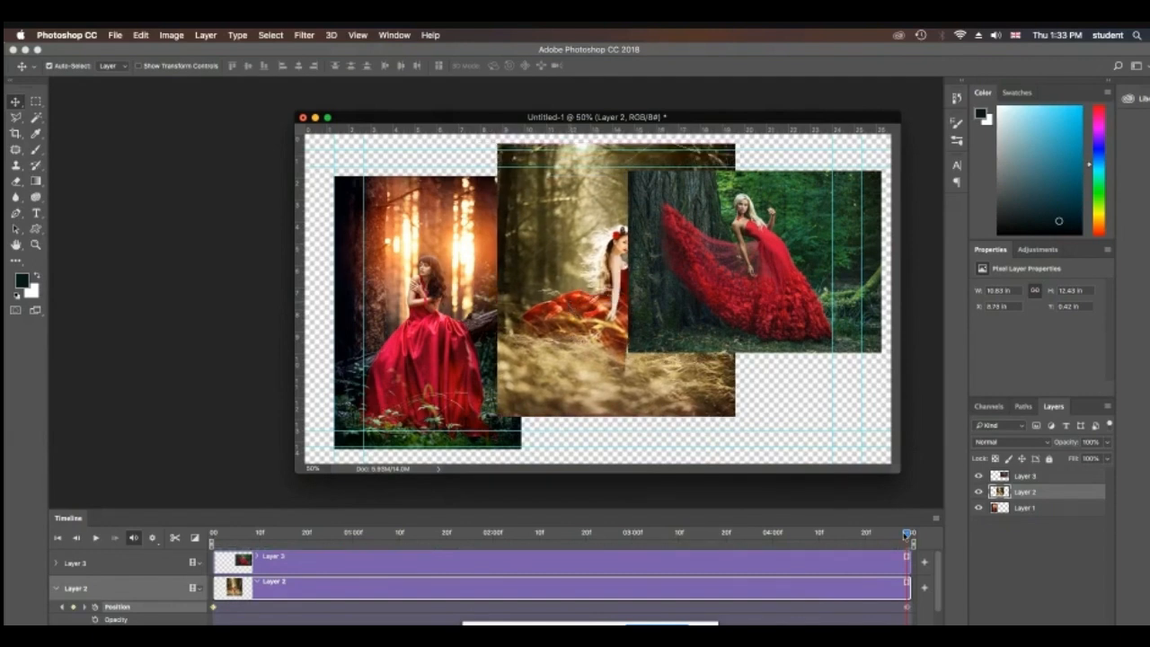
left_click_drag(907, 533, 170, 522)
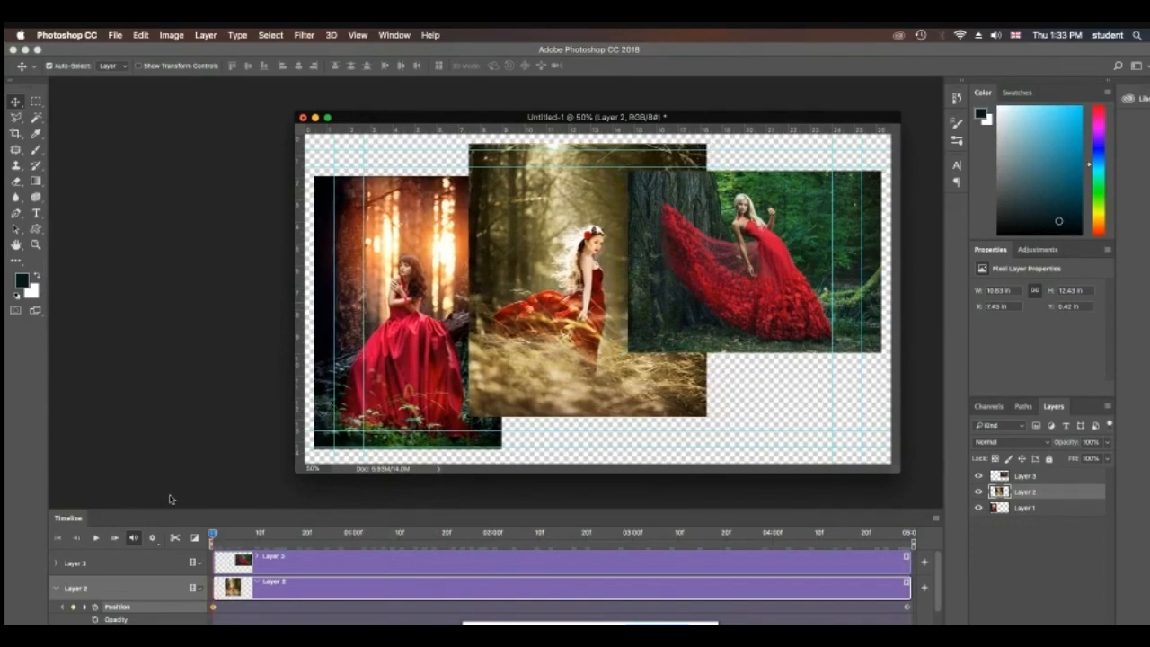
Keyframe Layer 3's position at the start, animate its photo down to Y about 6.4 in at the end, and play the animation.
left_click(55, 587)
left_click(56, 562)
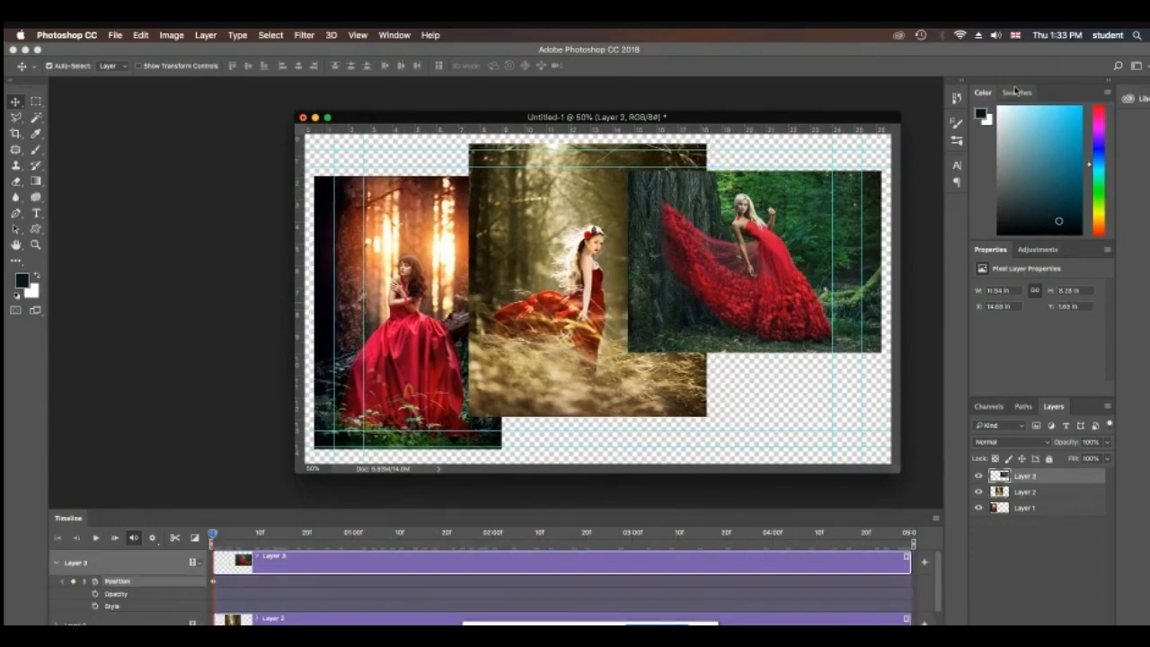
left_click_drag(213, 539, 925, 546)
left_click_drag(759, 304, 769, 407)
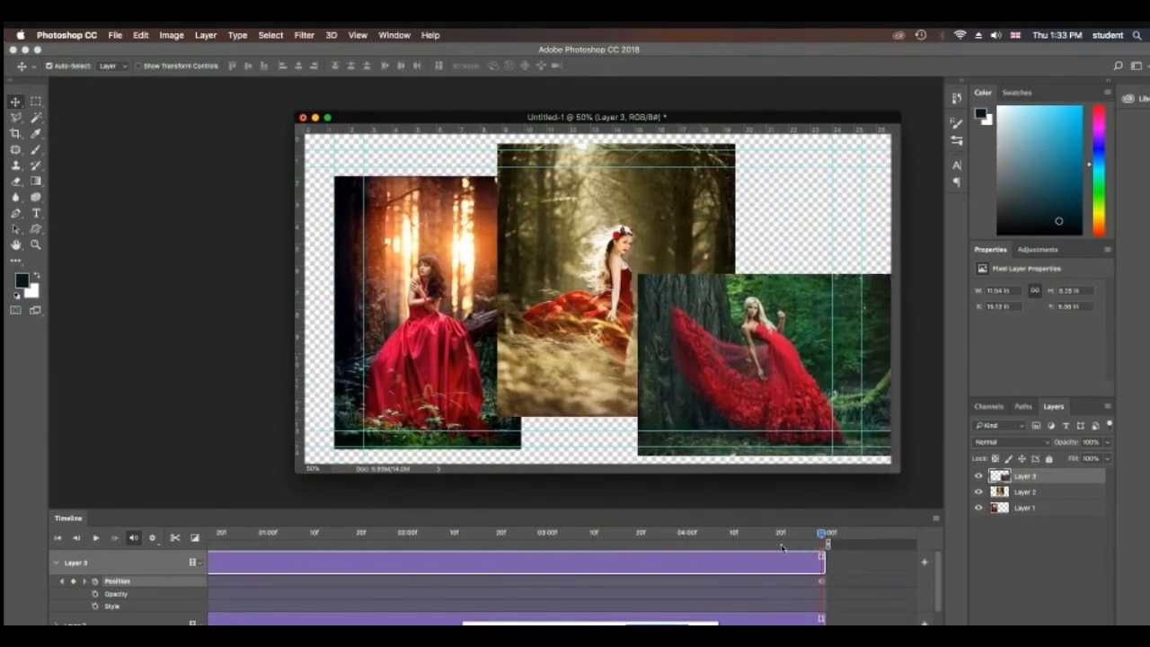
left_click_drag(824, 537, 171, 532)
left_click(95, 538)
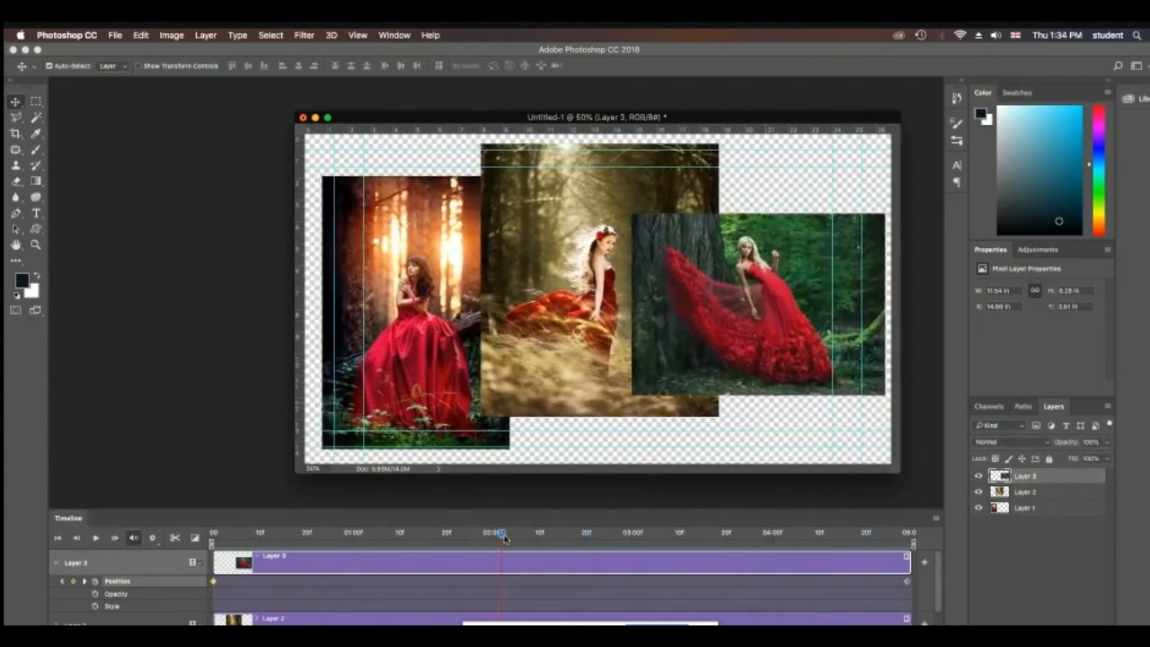
Split Layer 1's clip at 01:20f and delete the portion after the split.
left_click_drag(500, 536, 190, 528)
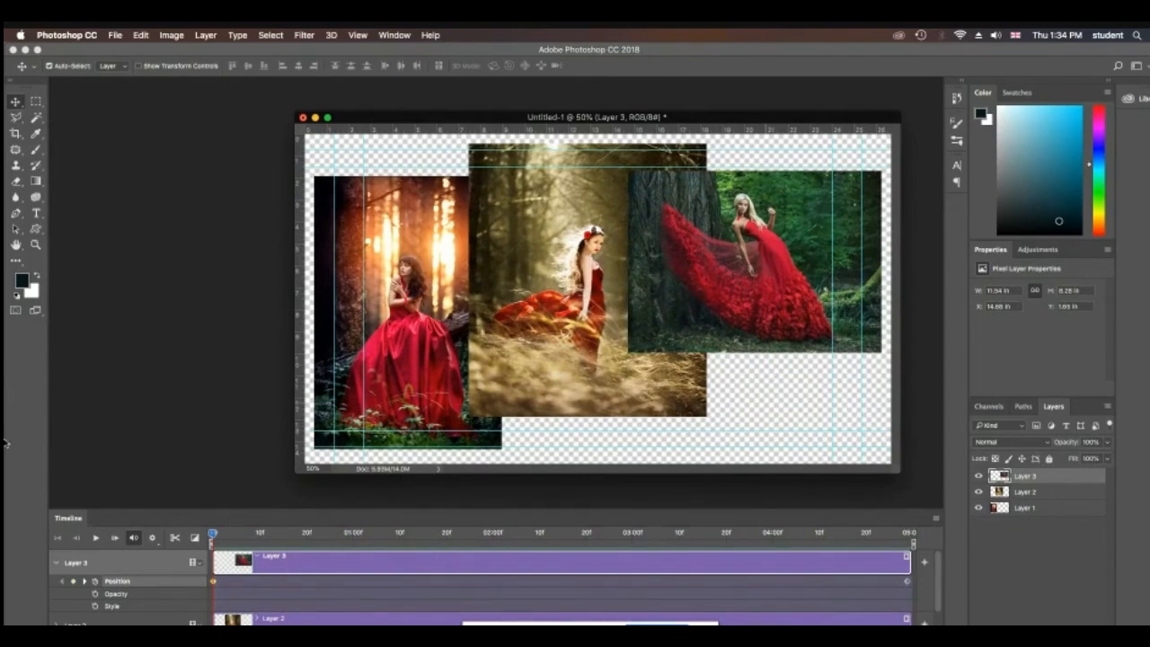
left_click(57, 564)
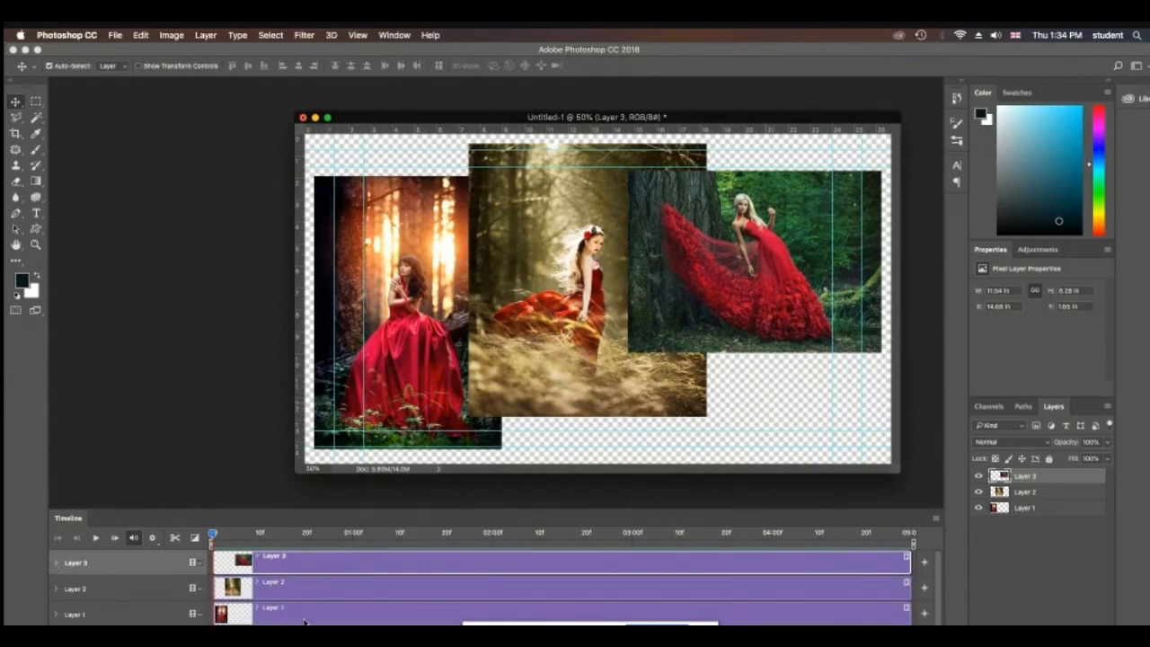
left_click_drag(212, 535, 447, 541)
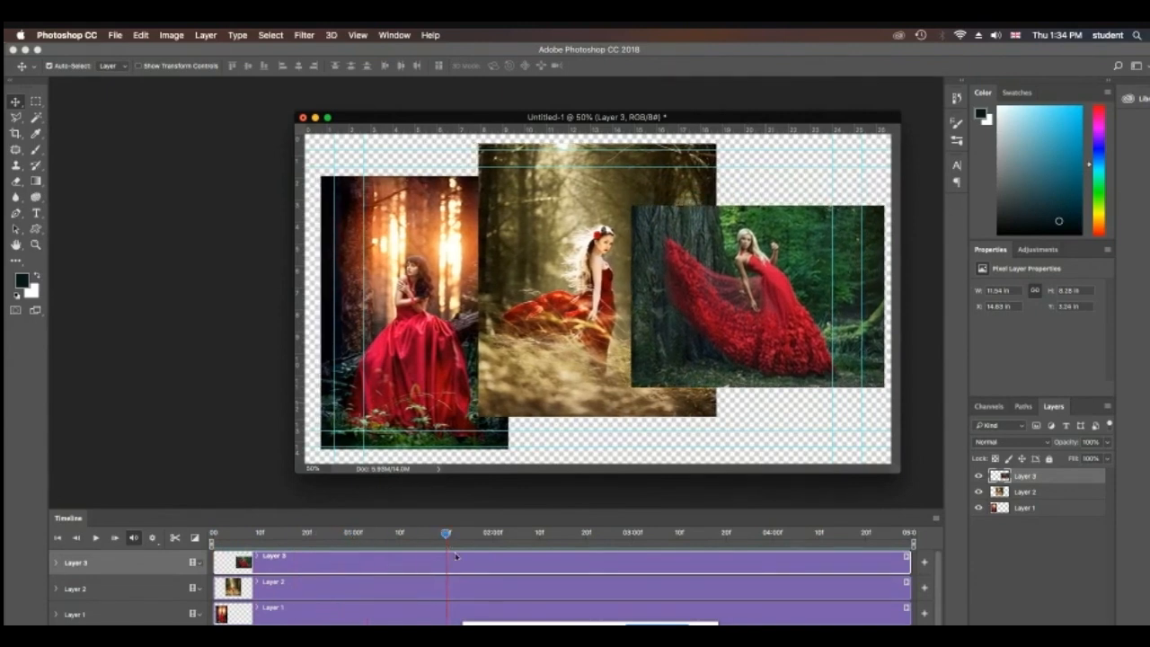
left_click(646, 619)
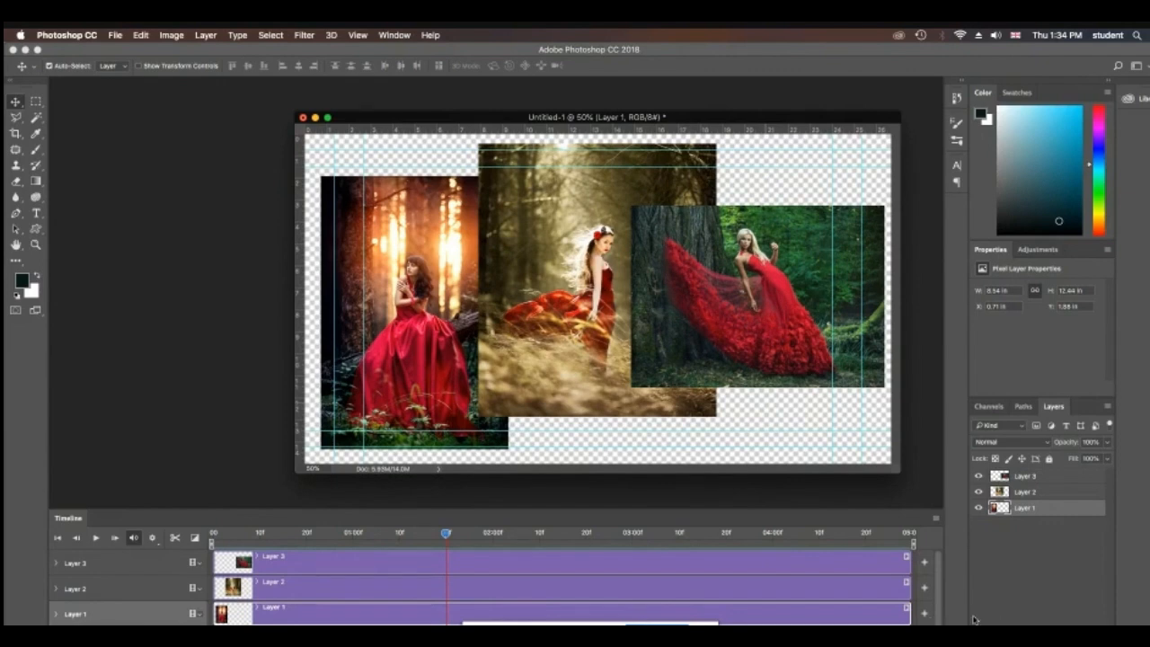
left_click_drag(909, 616, 583, 604)
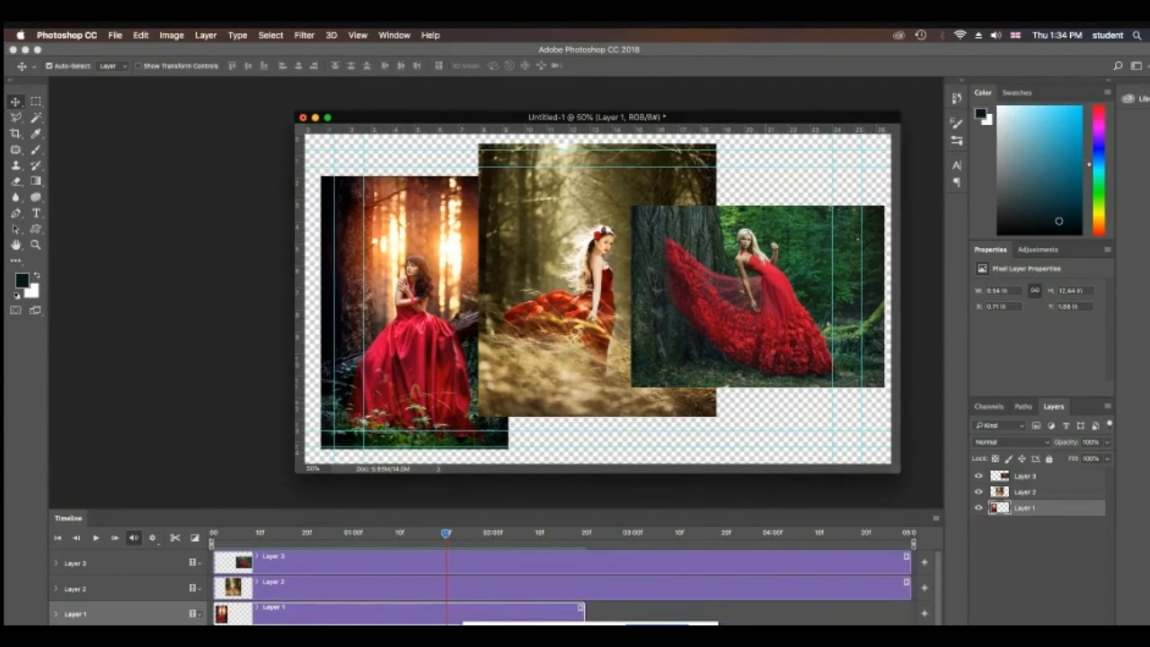
key("super+z")
left_click(175, 537)
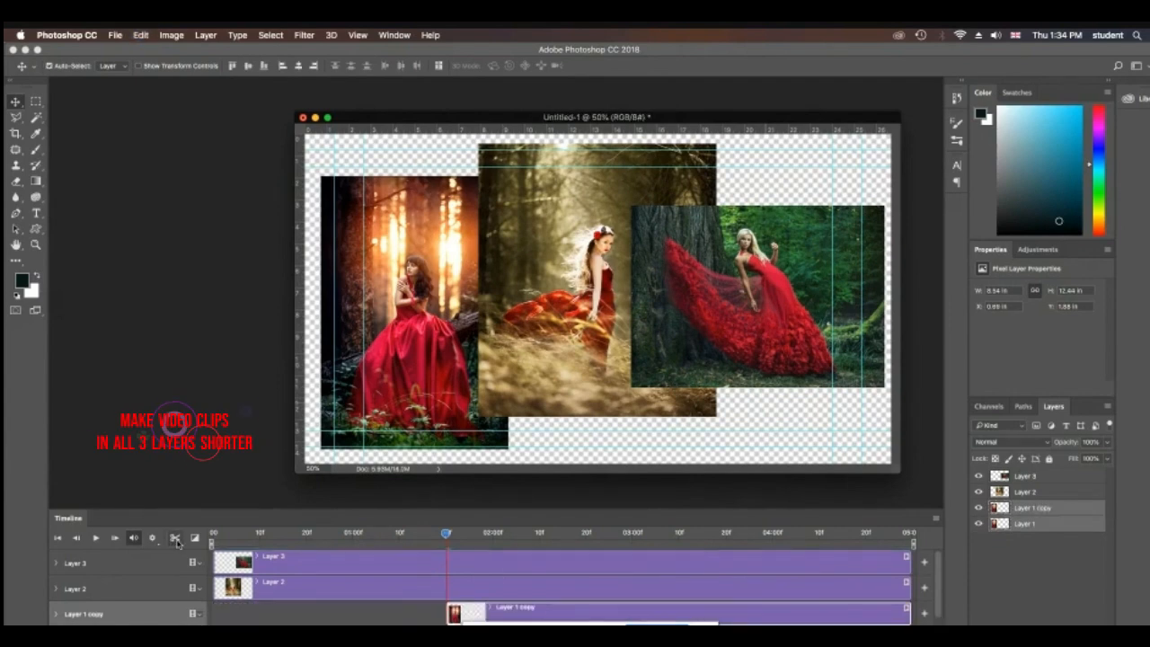
left_click(519, 615)
key("Delete")
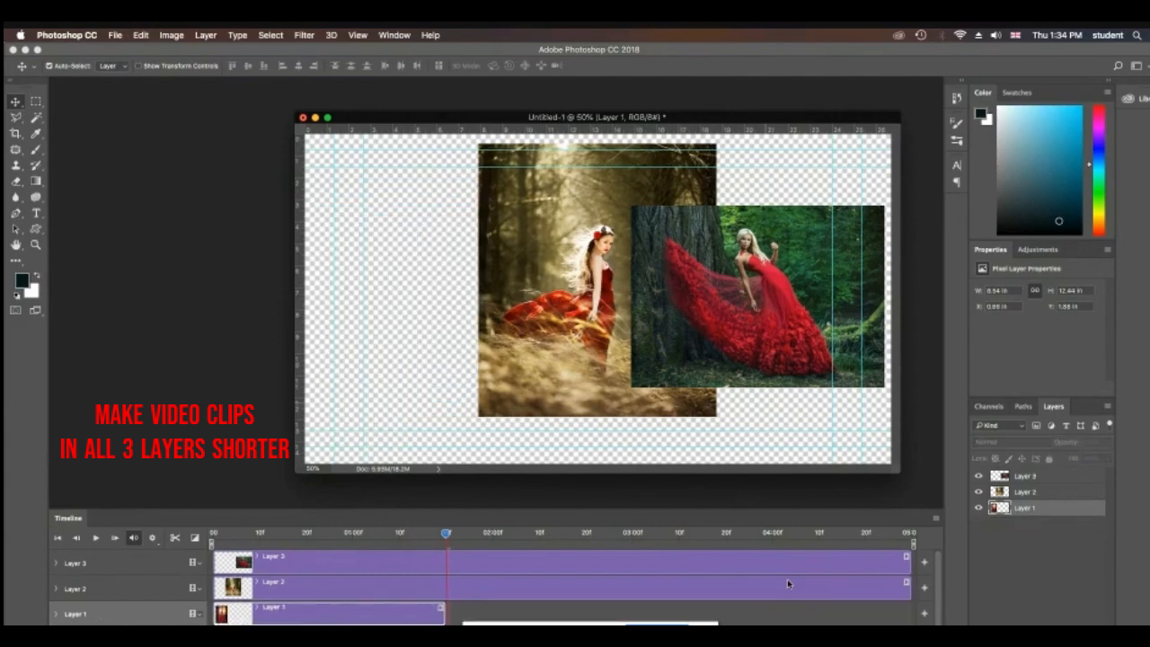
Trim the start of Layer 2's clip to 01:20f, split it at 03:10f and delete the remainder.
left_click(491, 596)
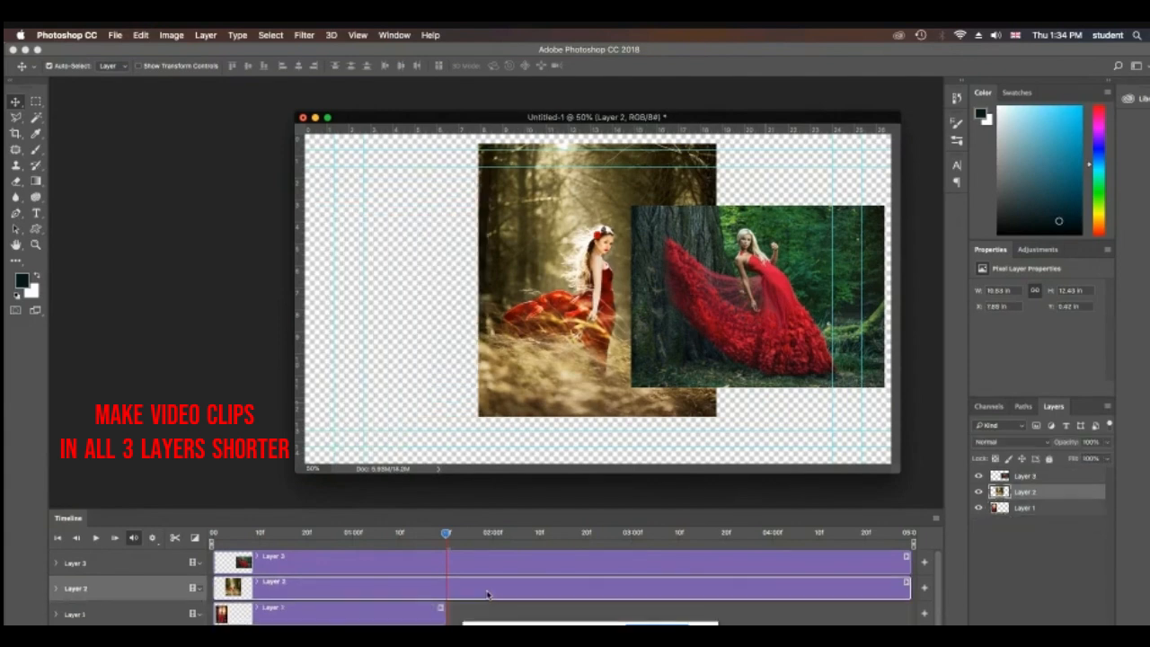
left_click_drag(214, 589, 447, 588)
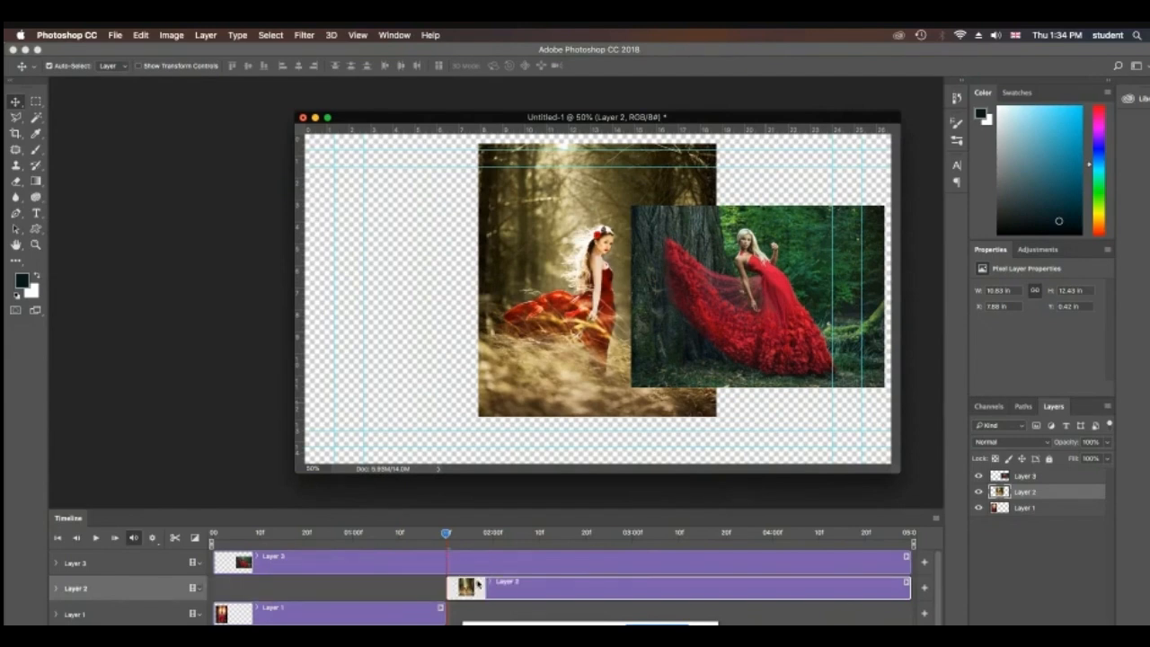
left_click_drag(446, 534, 679, 545)
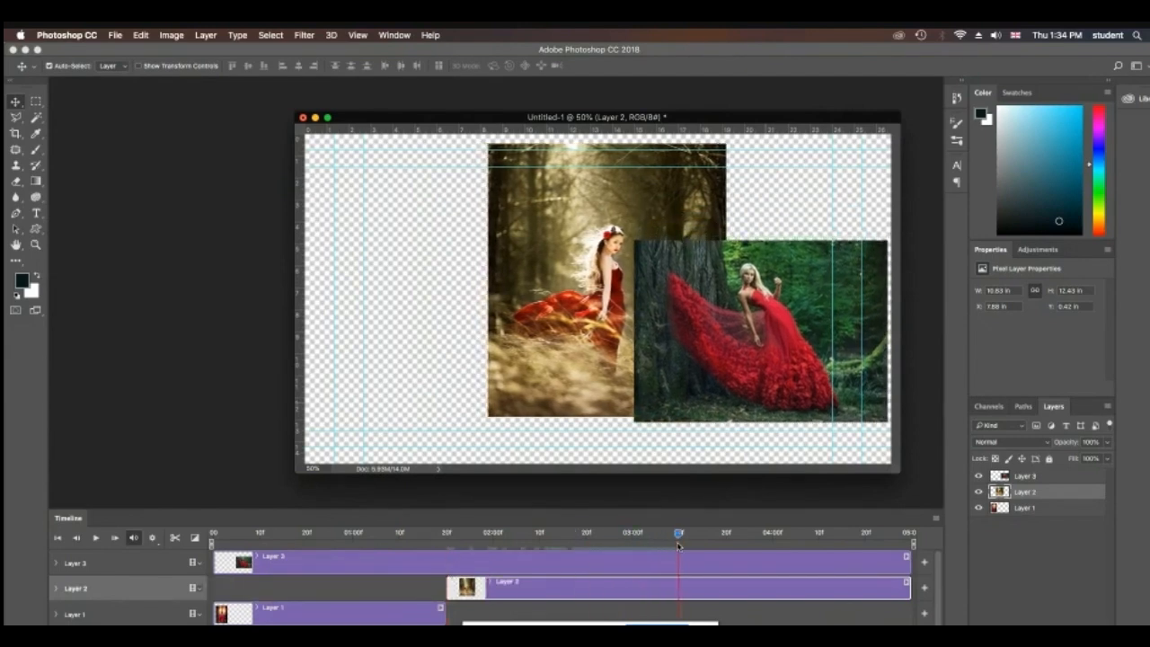
left_click(174, 537)
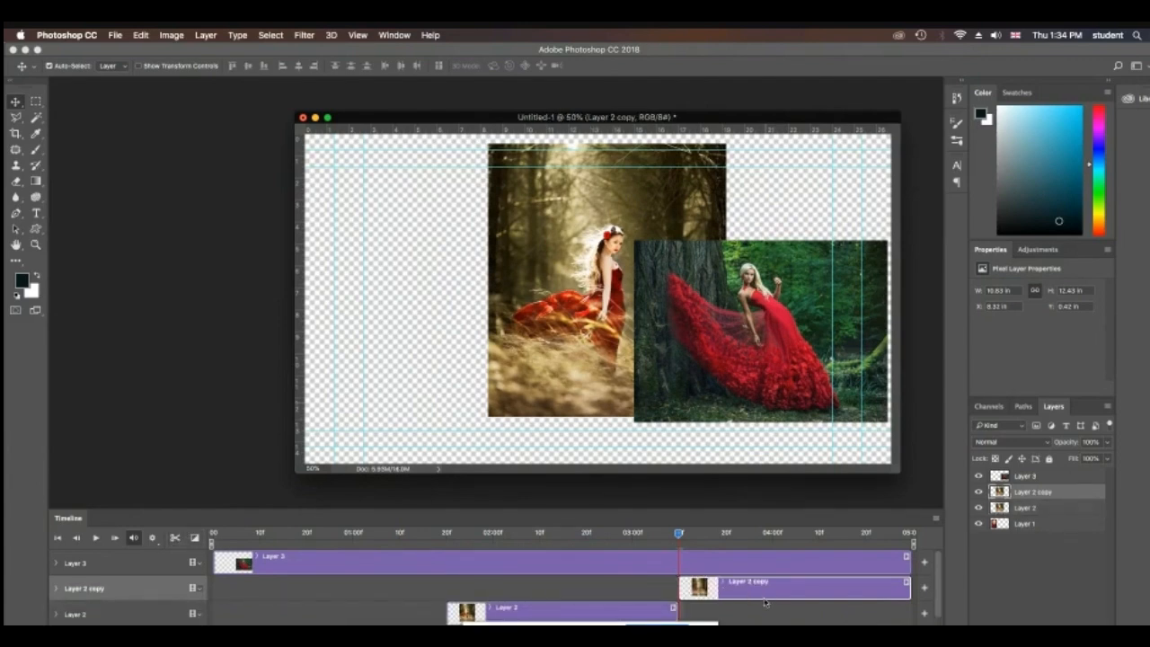
key("Delete")
Trim the start of Layer 3's clip to 03:10f, where Layer 2's clip ends.
left_click(641, 562)
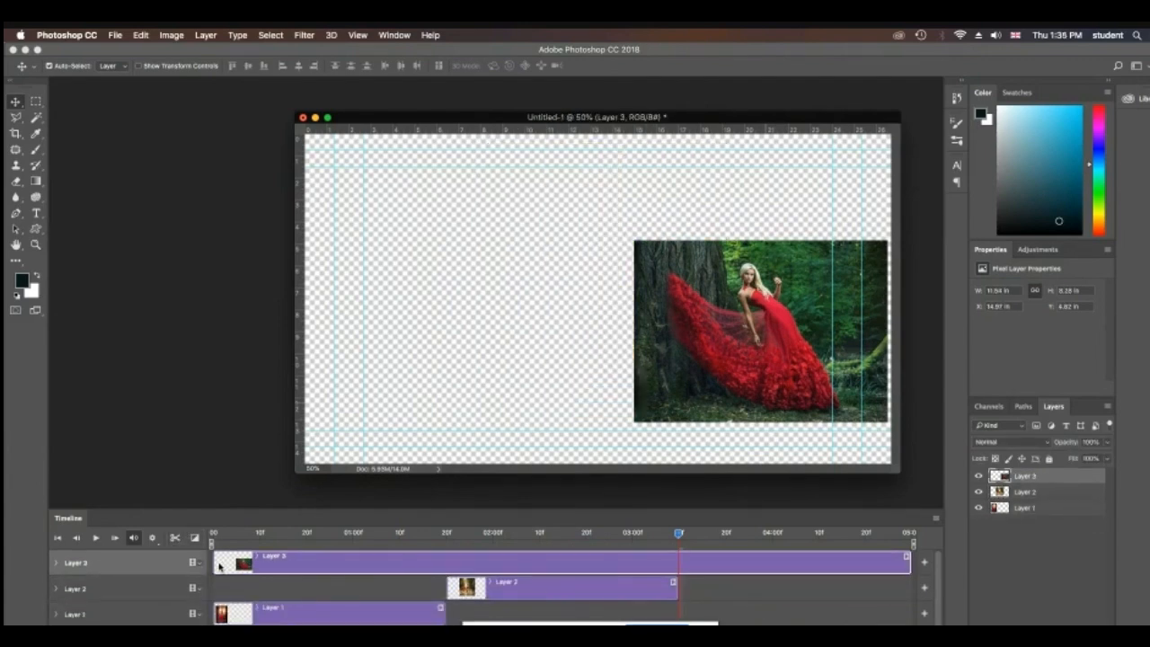
left_click_drag(215, 563, 679, 562)
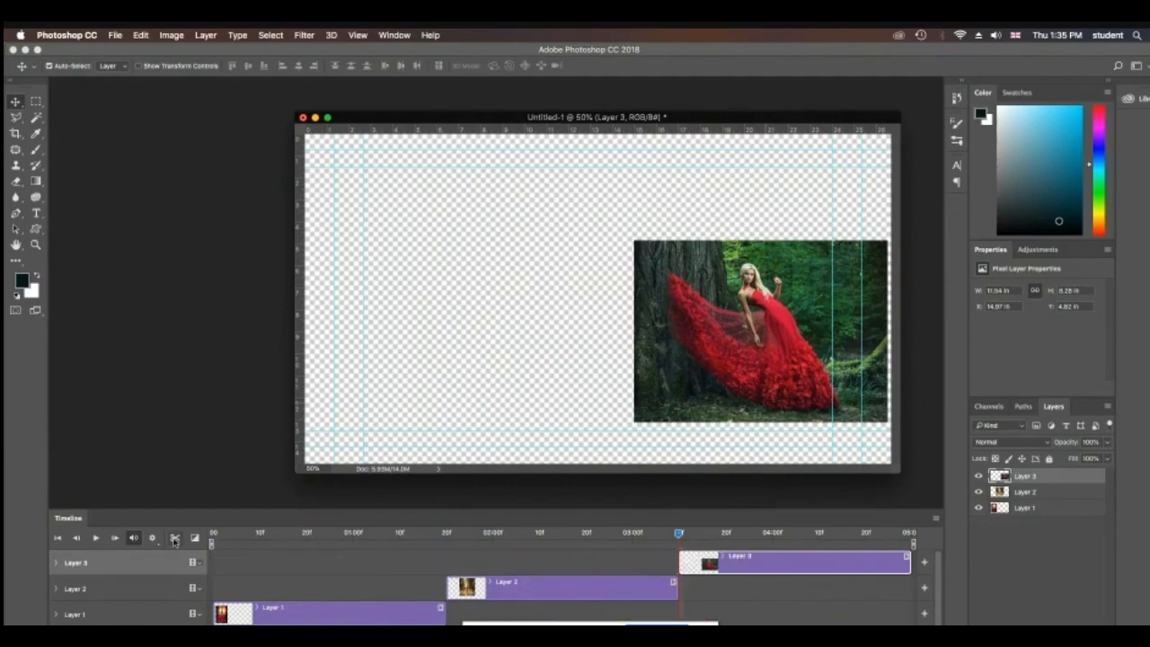
scroll(709, 584, "down", 1)
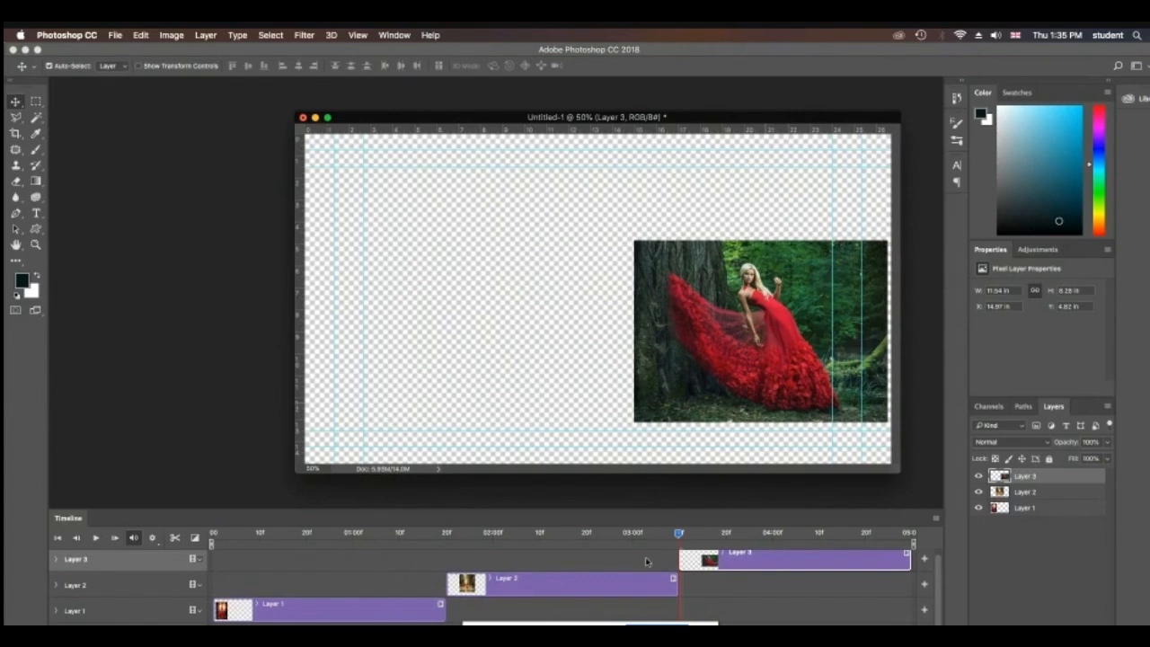
Scrub through Layer 3's clip to the timeline's end and play back the staggered clips.
left_click_drag(680, 534, 918, 532)
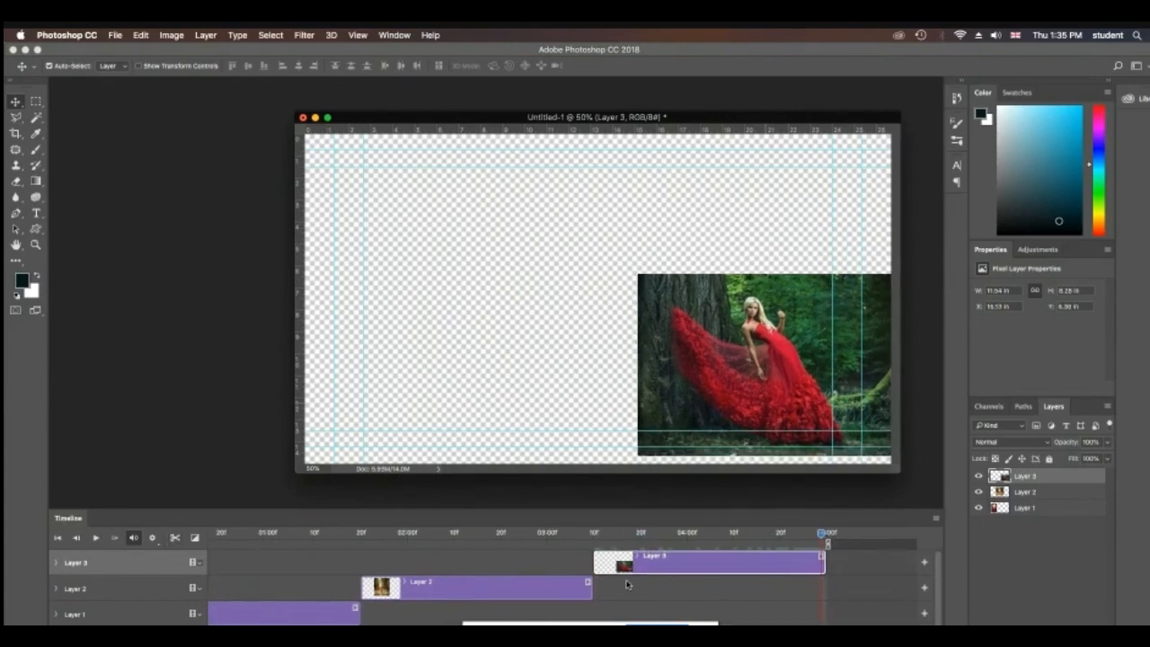
left_click(94, 538)
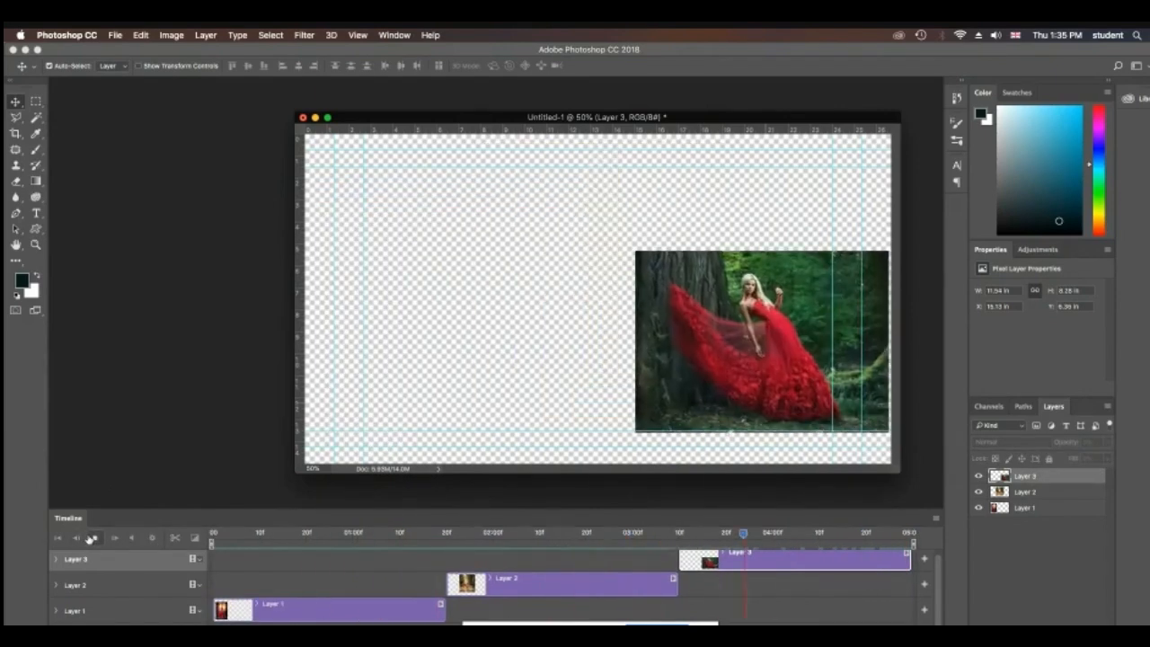
left_click(88, 538)
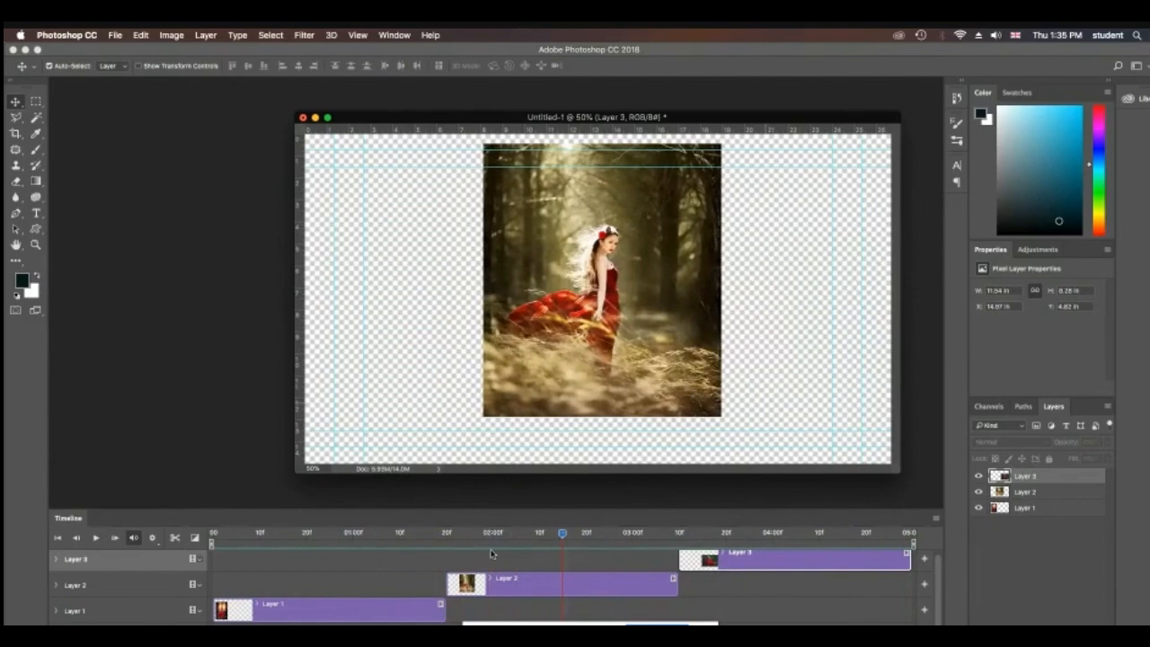
Return the playhead to the start and place the Layer 2 and Layer 3 clips after Layer 1's on one track.
left_click_drag(564, 535, 210, 534)
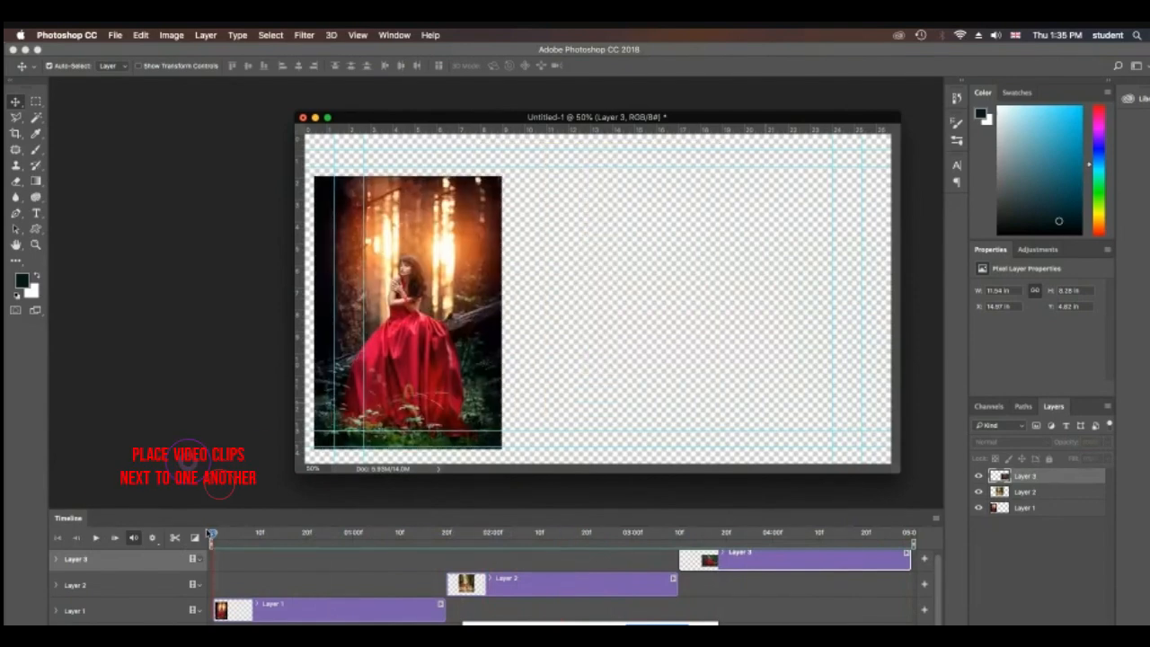
left_click_drag(559, 589, 560, 614)
left_click_drag(762, 564, 754, 598)
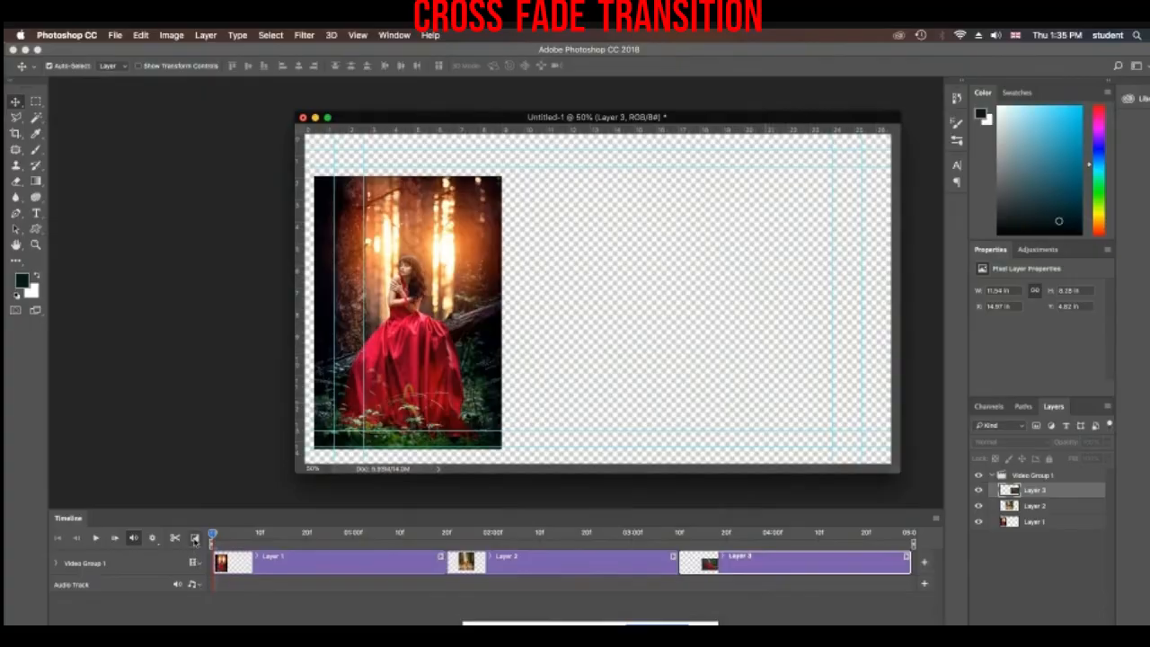
Add a 0.25 s Cross Fade between the Layer 1 and Layer 2 clips, then play the transition and return the playhead to the start.
left_click(195, 537)
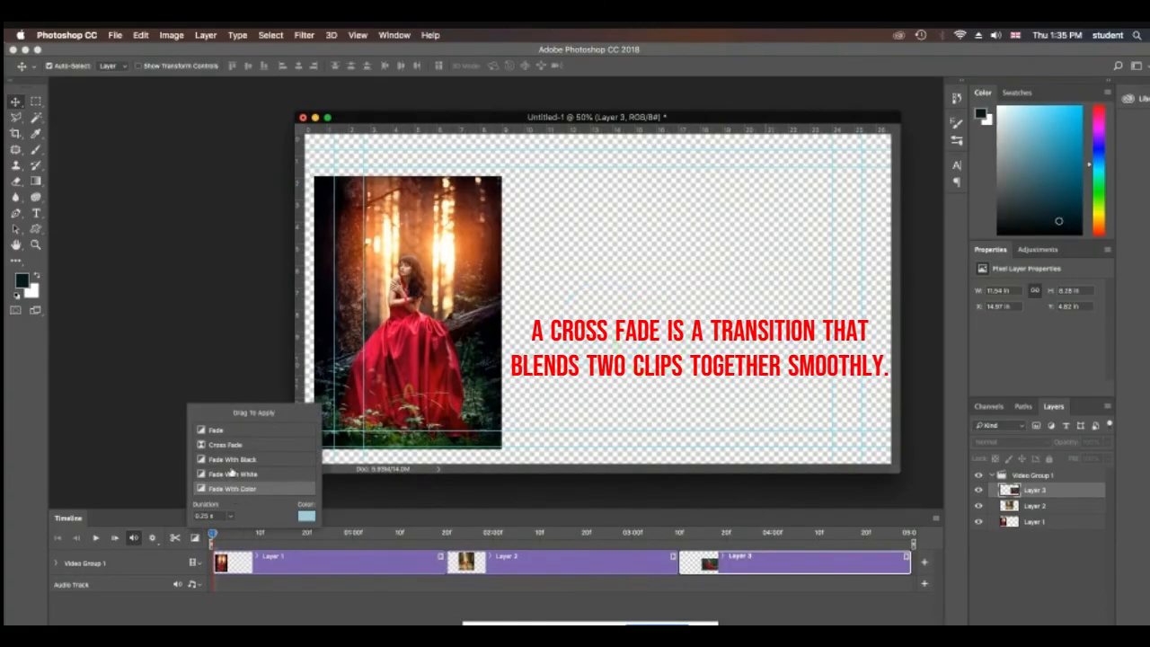
left_click_drag(201, 447, 427, 567)
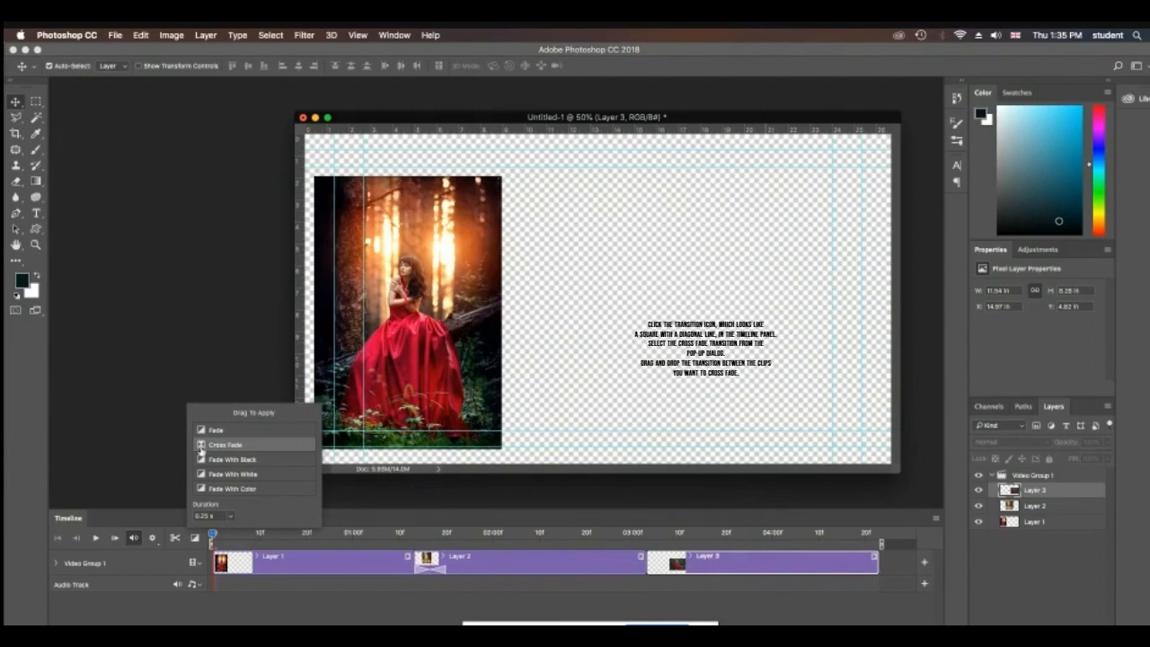
left_click(95, 539)
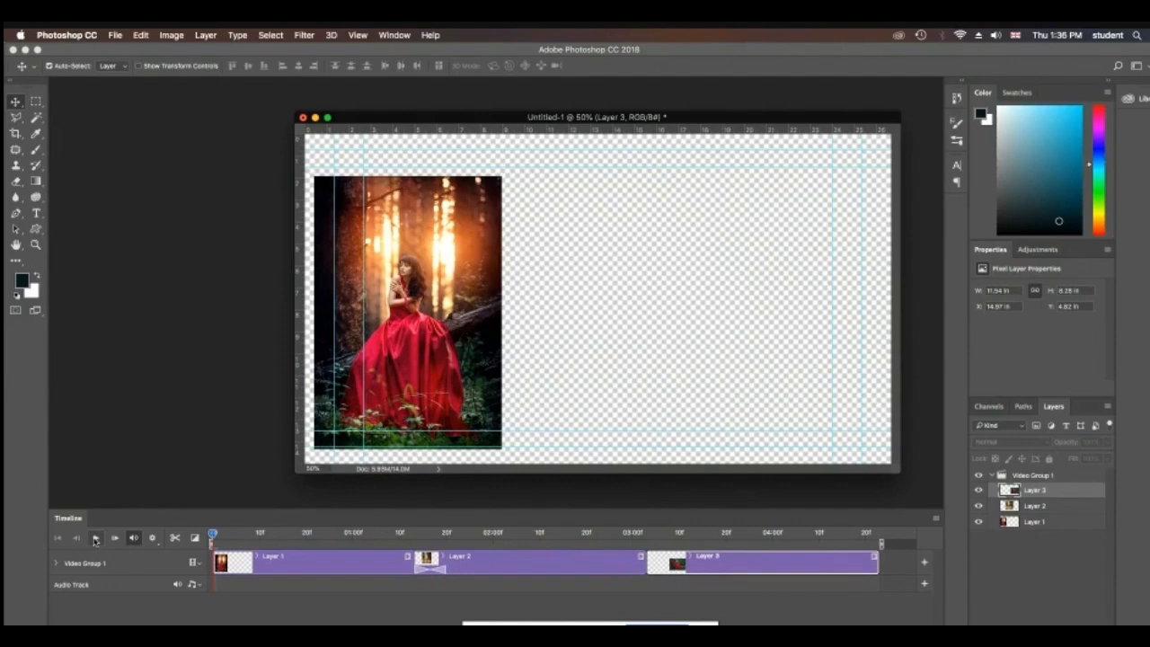
left_click(95, 539)
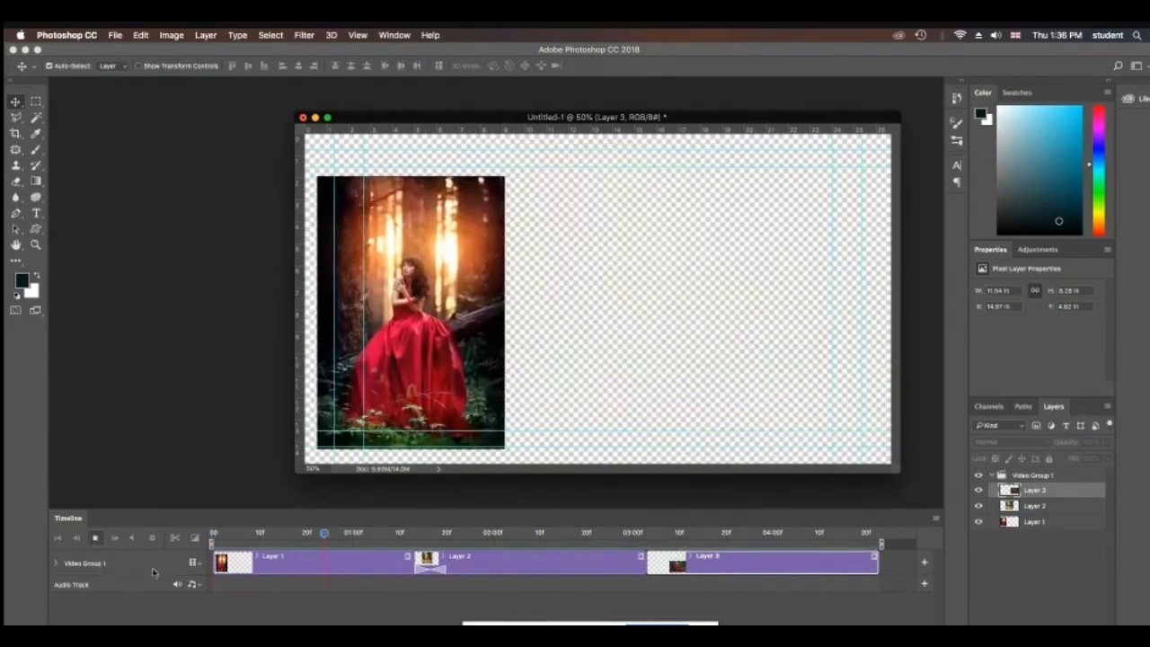
left_click(96, 539)
left_click_drag(498, 535, 198, 544)
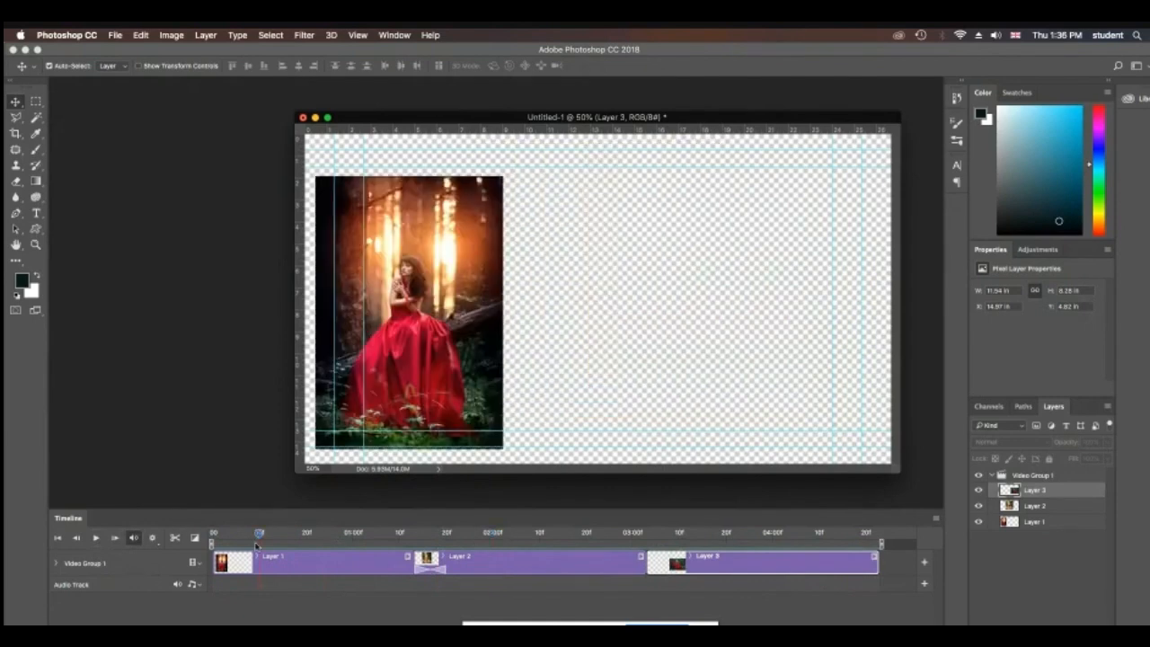
Delete the Add Transition state from the document's history and play the animation without the cross fade.
left_click(395, 35)
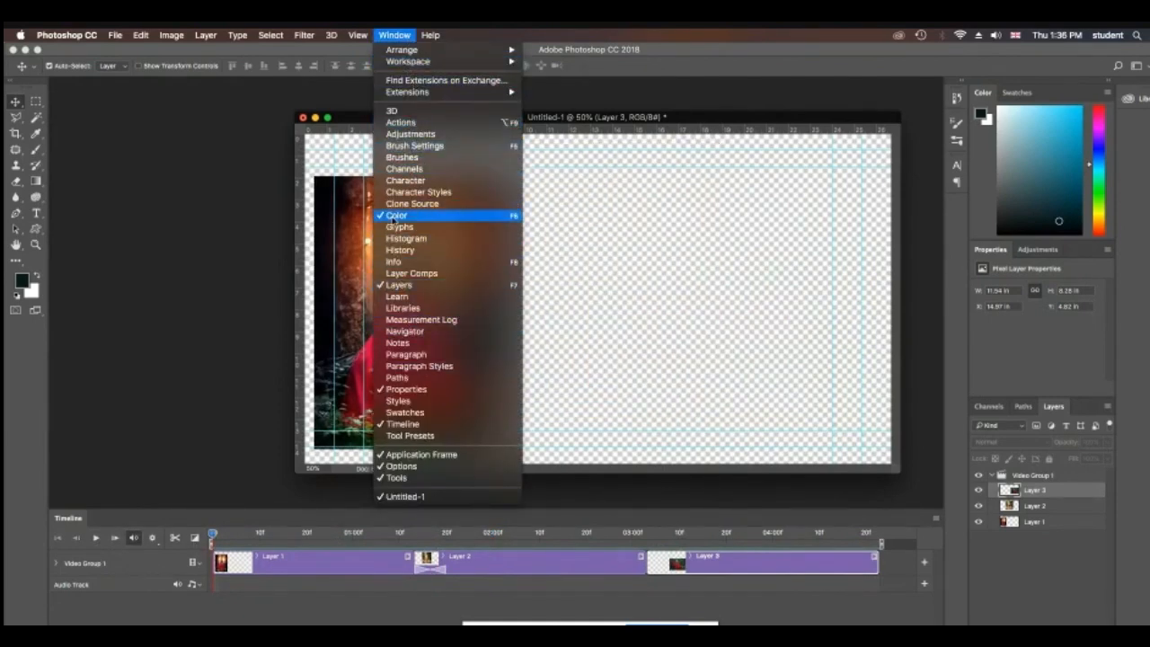
left_click(405, 251)
scroll(926, 128, "up", 2)
scroll(939, 137, "down", 4)
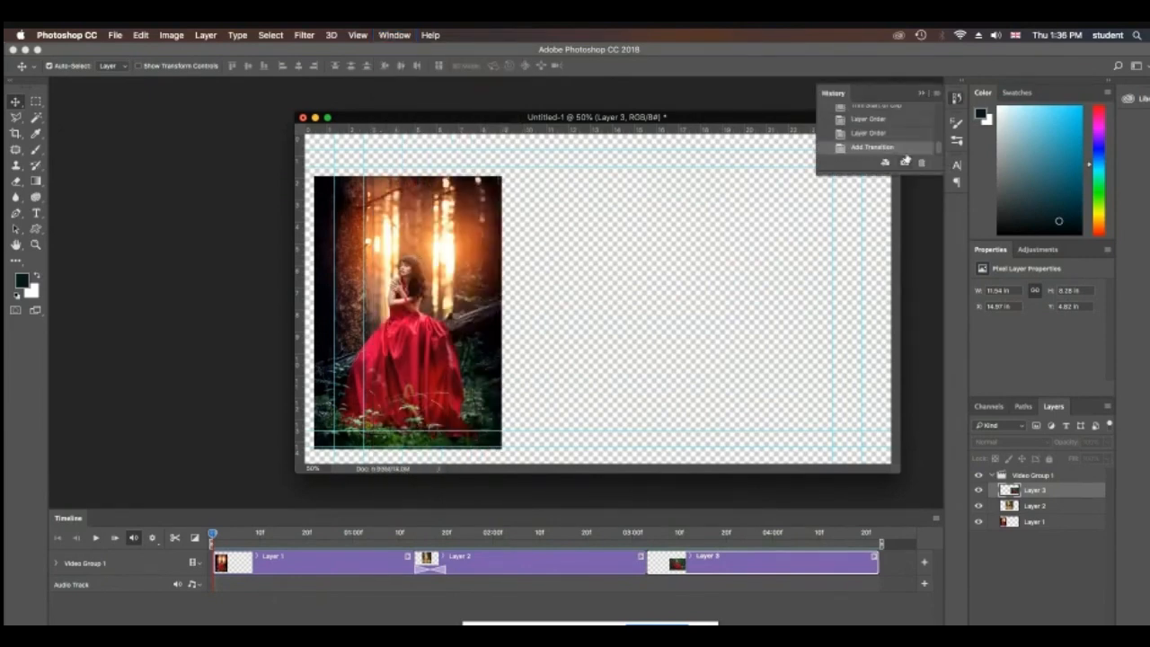
left_click(921, 164)
left_click(689, 248)
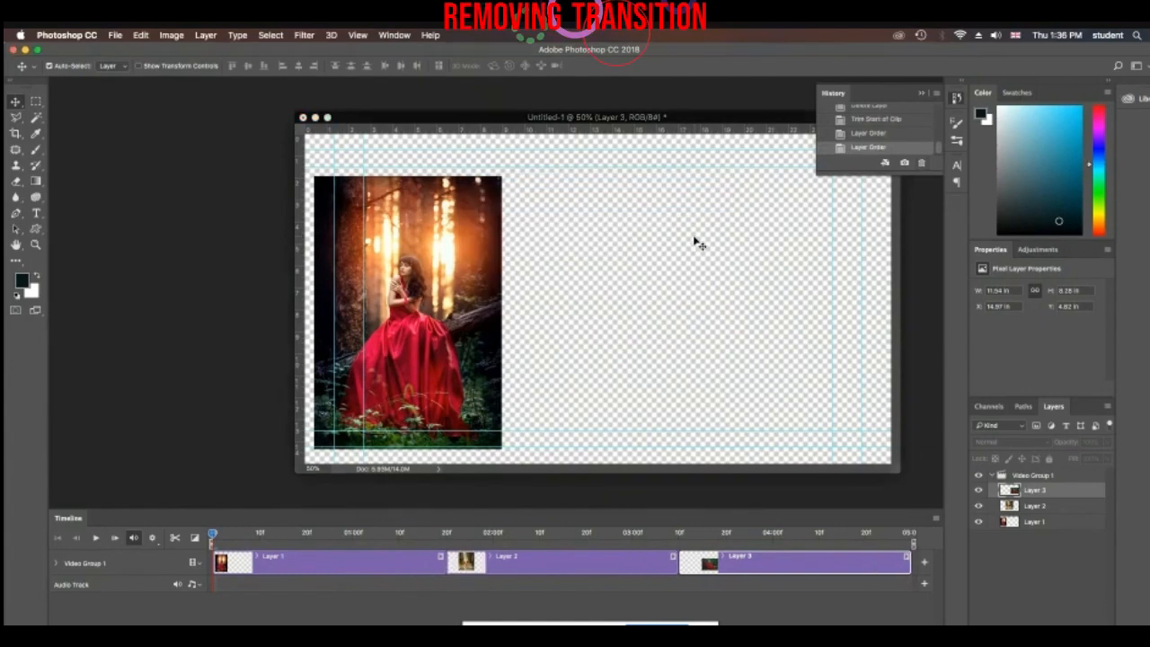
left_click(95, 538)
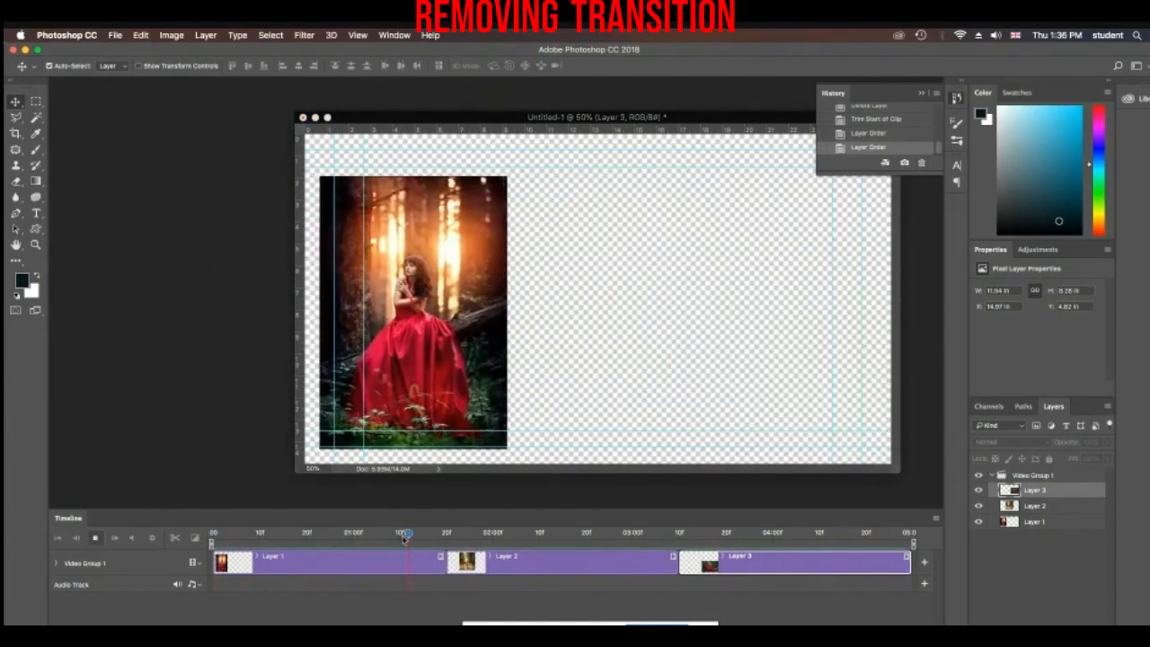
left_click_drag(563, 539, 210, 539)
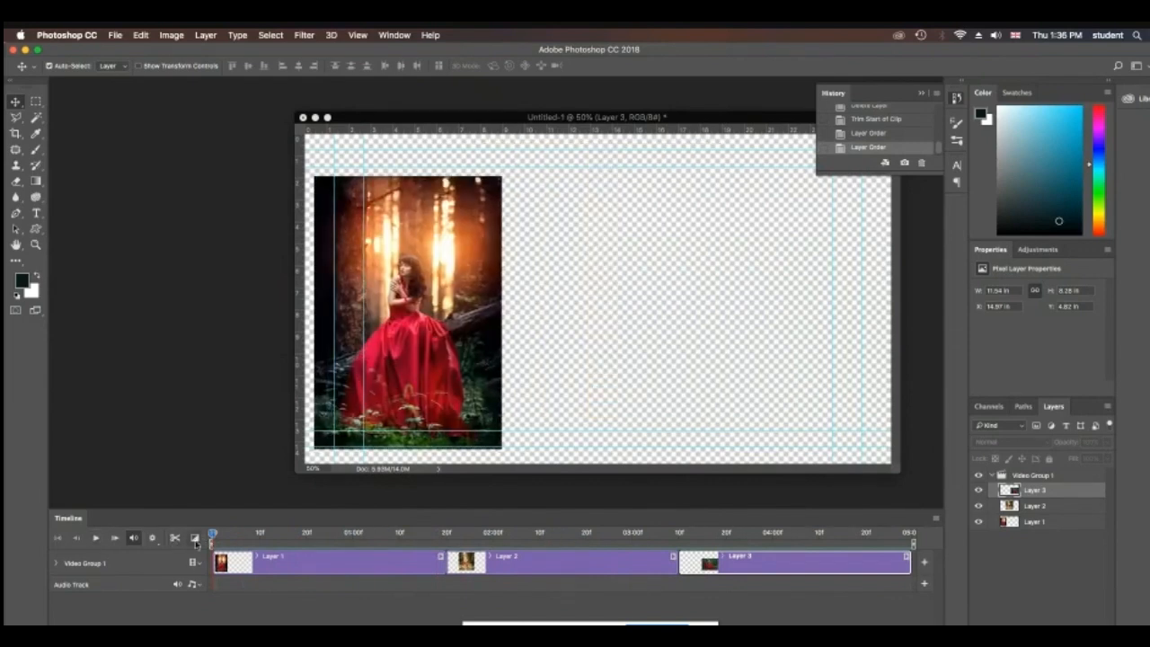
Apply a 0.25 s Cross Fade transition between the Layer 1 and Layer 2 clips.
left_click(195, 538)
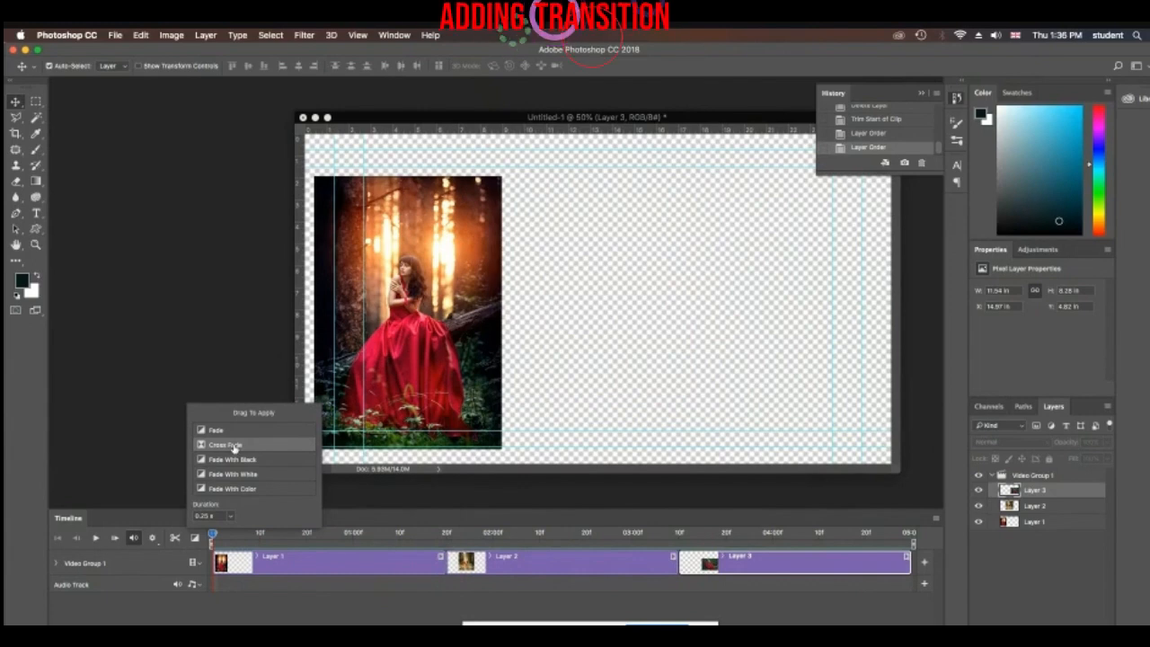
left_click_drag(201, 447, 437, 562)
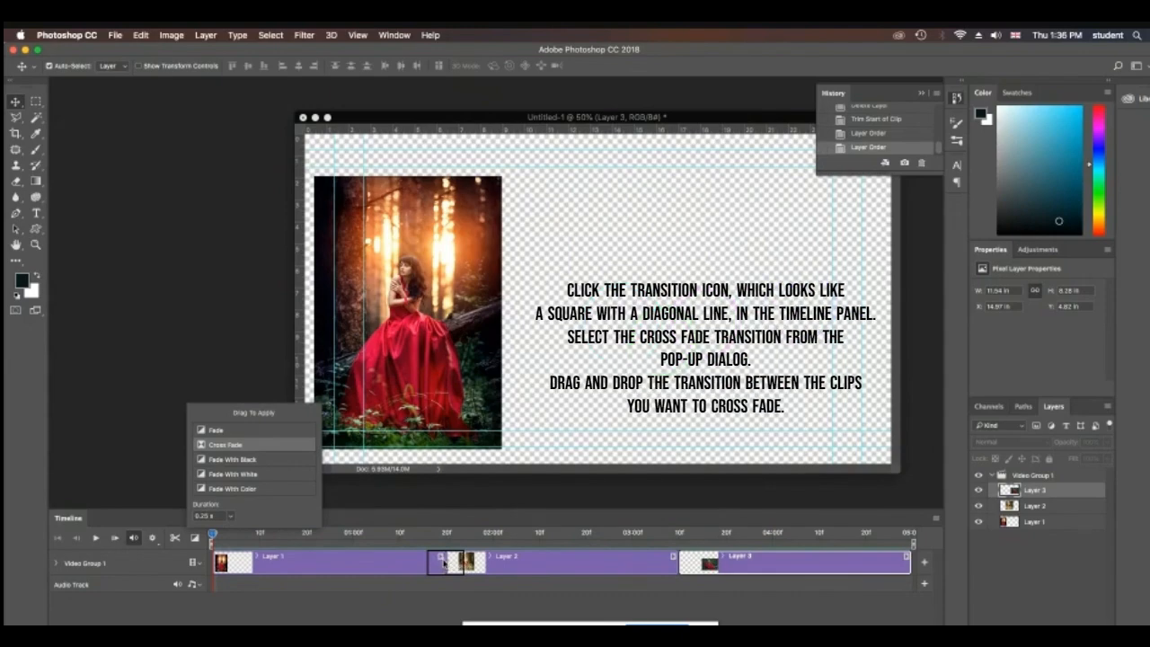
left_click_drag(442, 563, 443, 564)
left_click(417, 573)
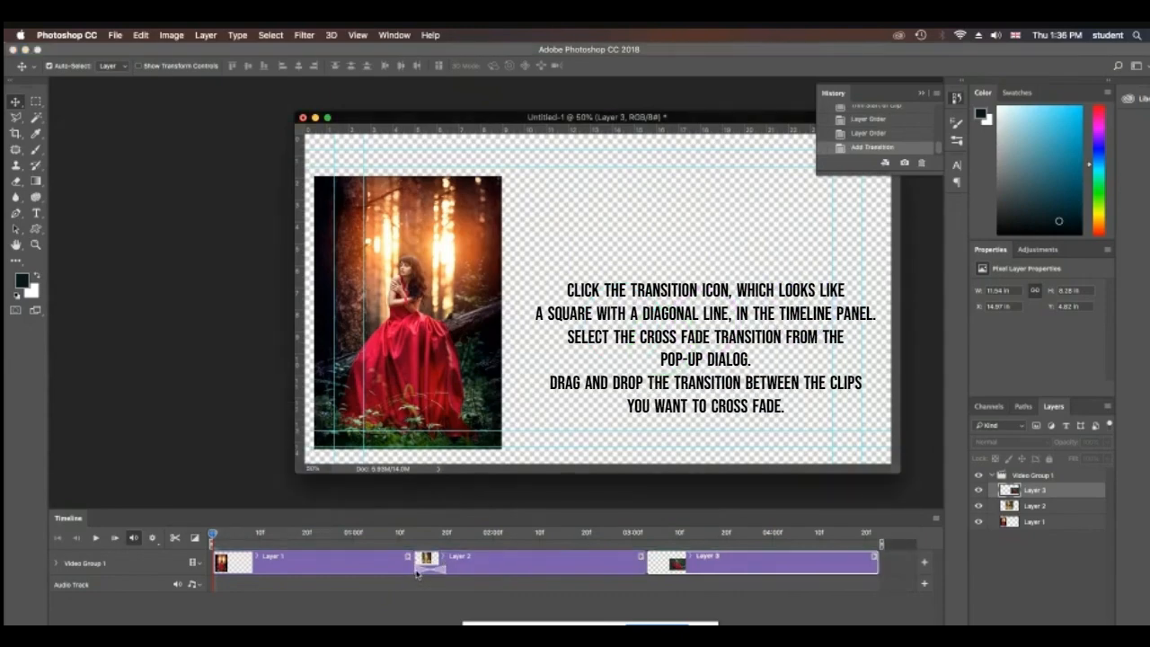
Lengthen the cross fade so it begins near 01:00f, and play the animation.
left_click(428, 573)
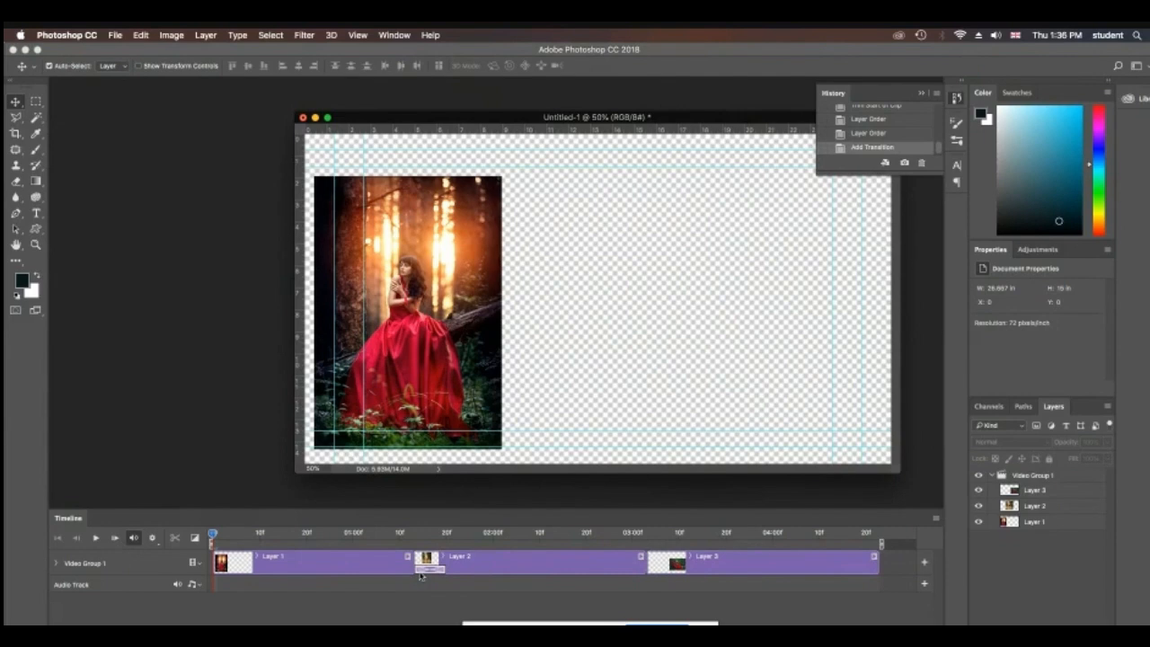
mouse_move(443, 569)
left_mouse_down()
mouse_move(504, 570)
mouse_move(452, 568)
left_mouse_up()
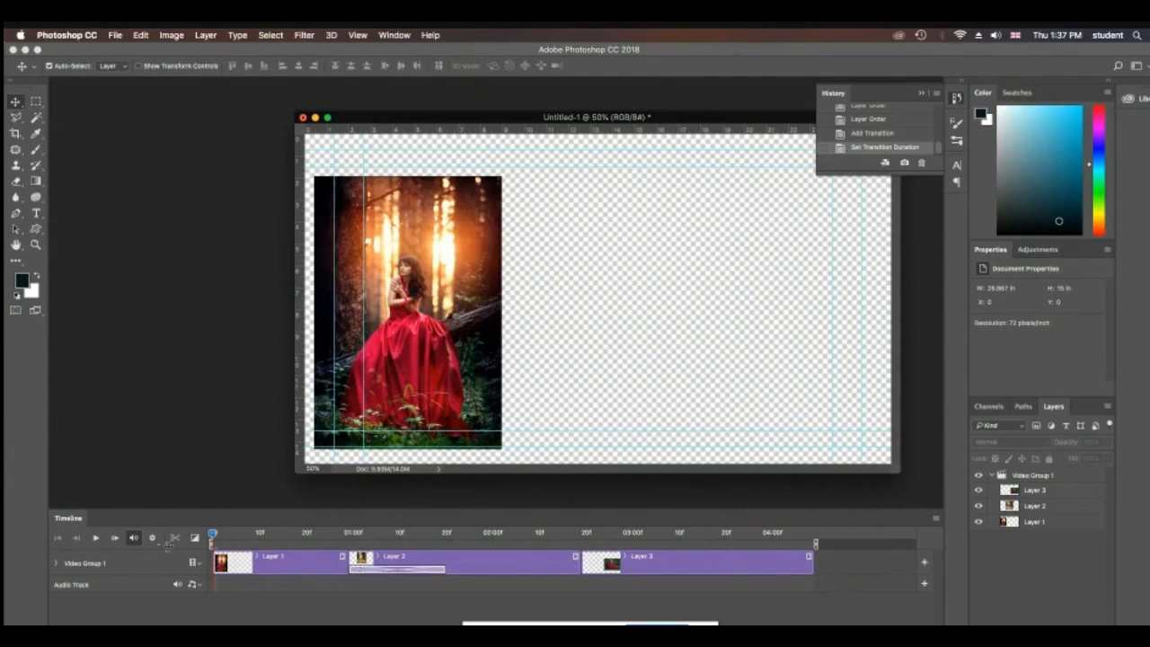
left_click(96, 537)
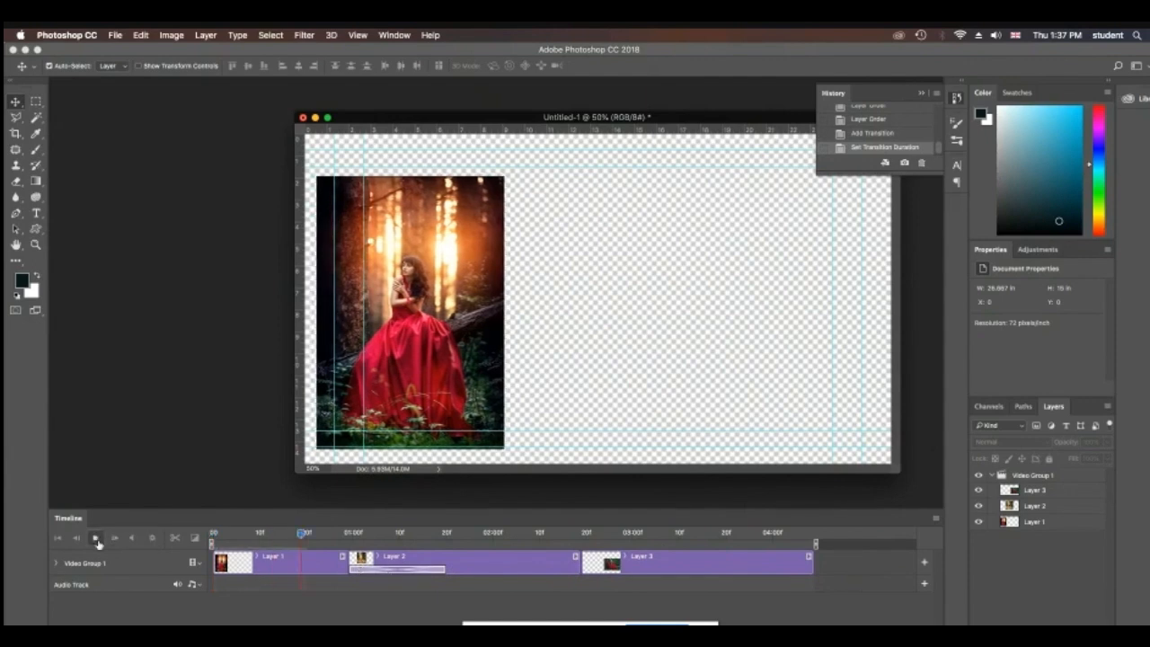
Return the playhead to the start, add a Cross Fade between the Layer 2 and Layer 3 clips, and play the animation.
left_click(96, 539)
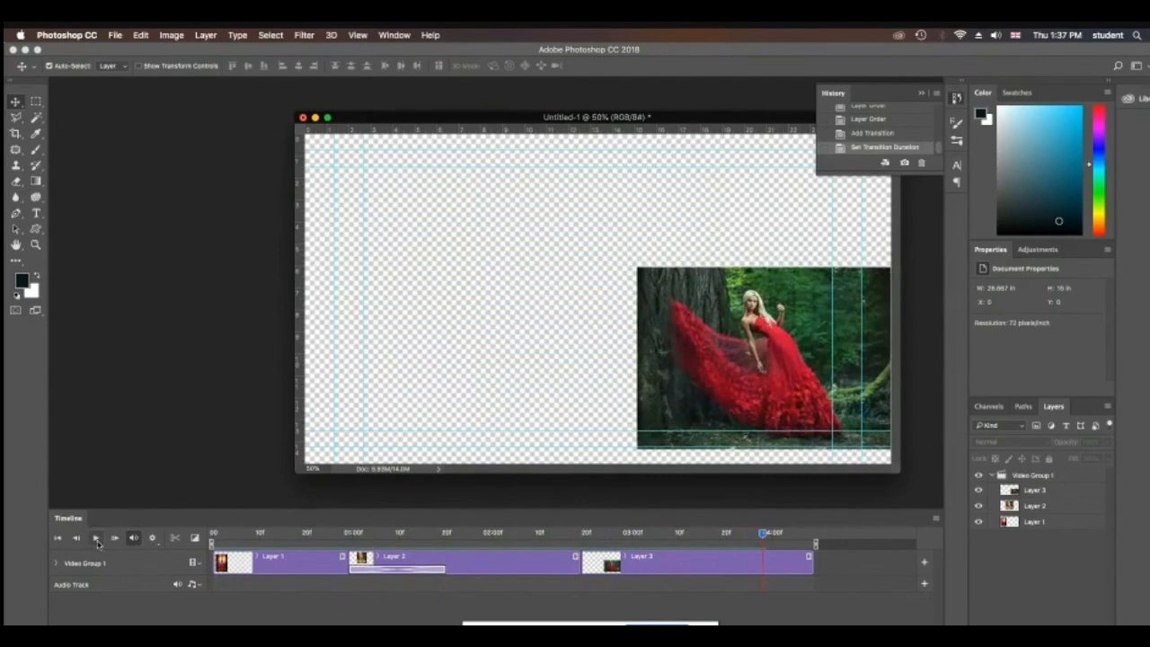
left_click_drag(762, 534, 208, 532)
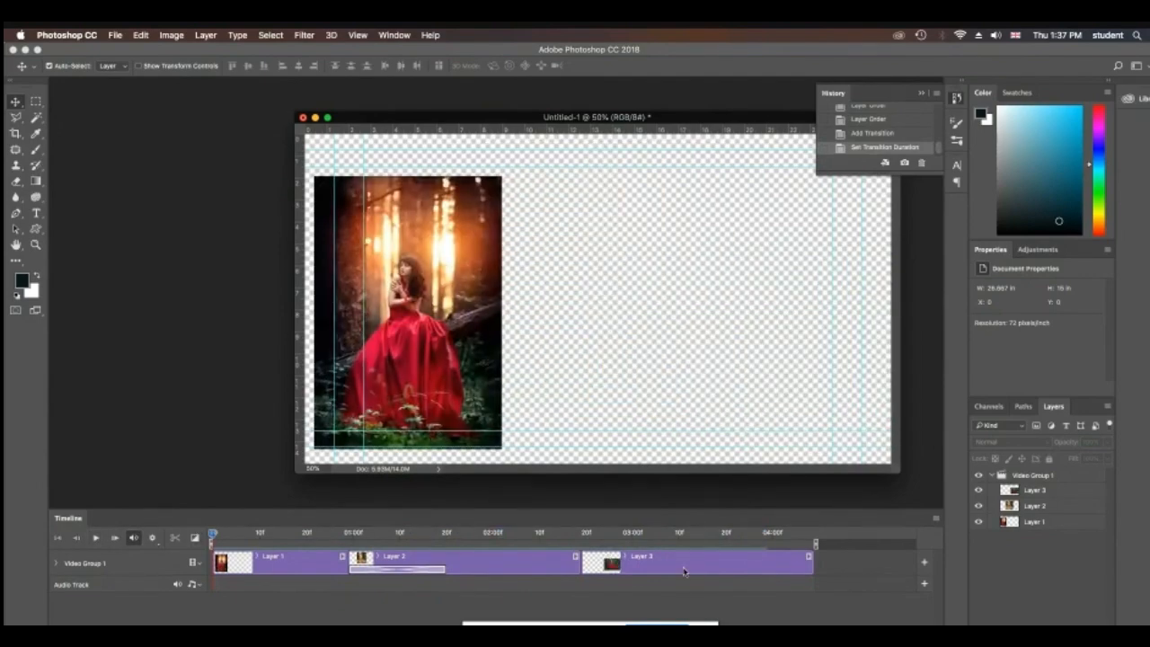
left_click(685, 566)
left_click(196, 537)
left_click_drag(205, 447, 634, 569)
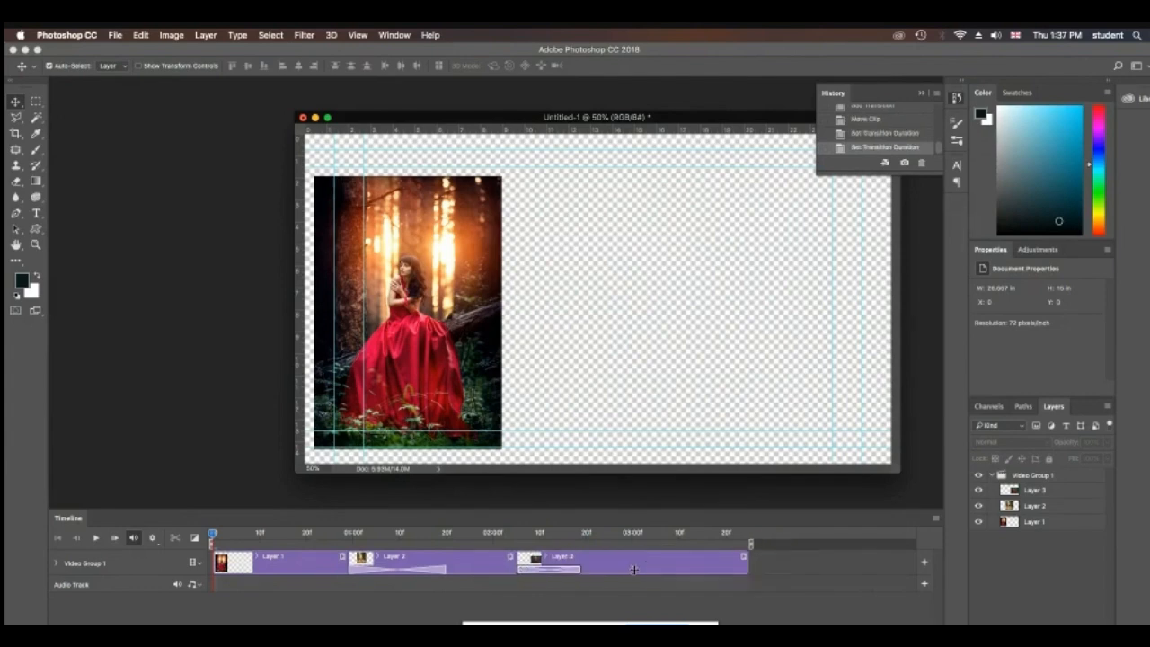
left_click(95, 539)
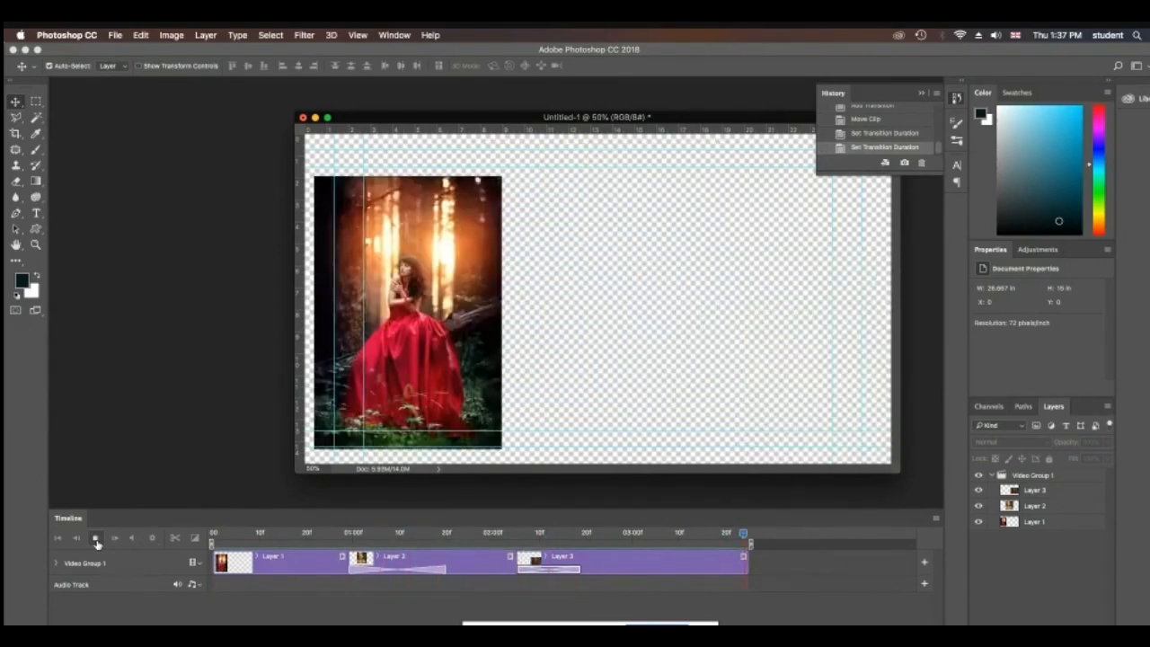
key("space")
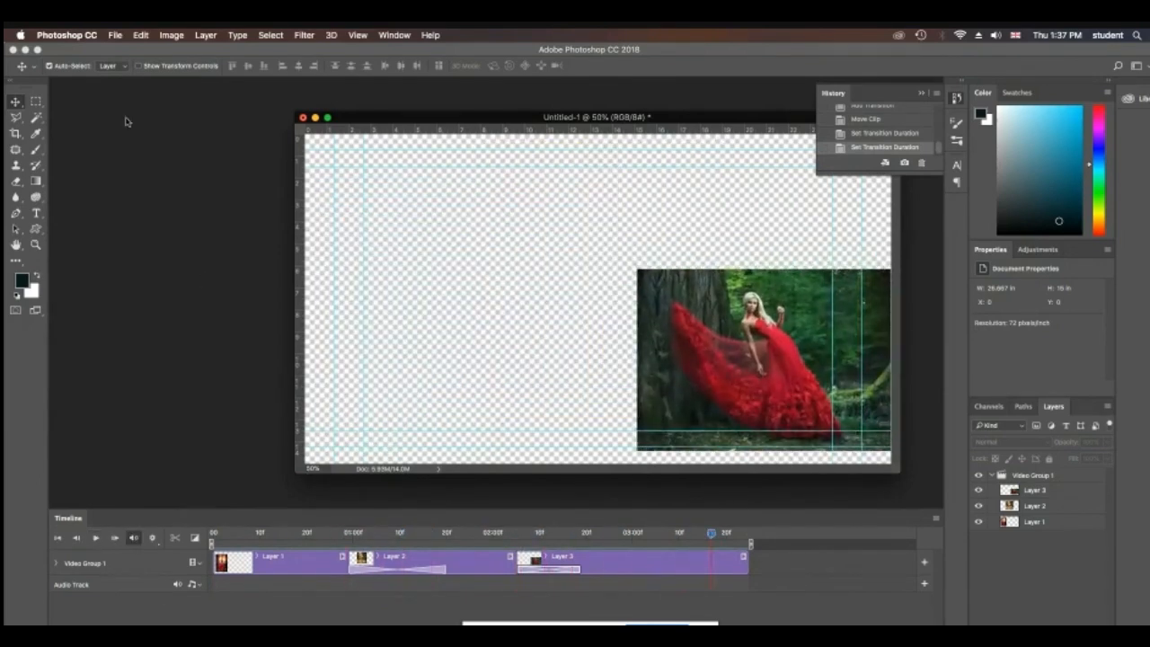
Start a Render Video export of the slideshow and replace the end of its default file name with SS2021, keeping the .mp4 extension.
left_click(115, 35)
mouse_move(138, 190)
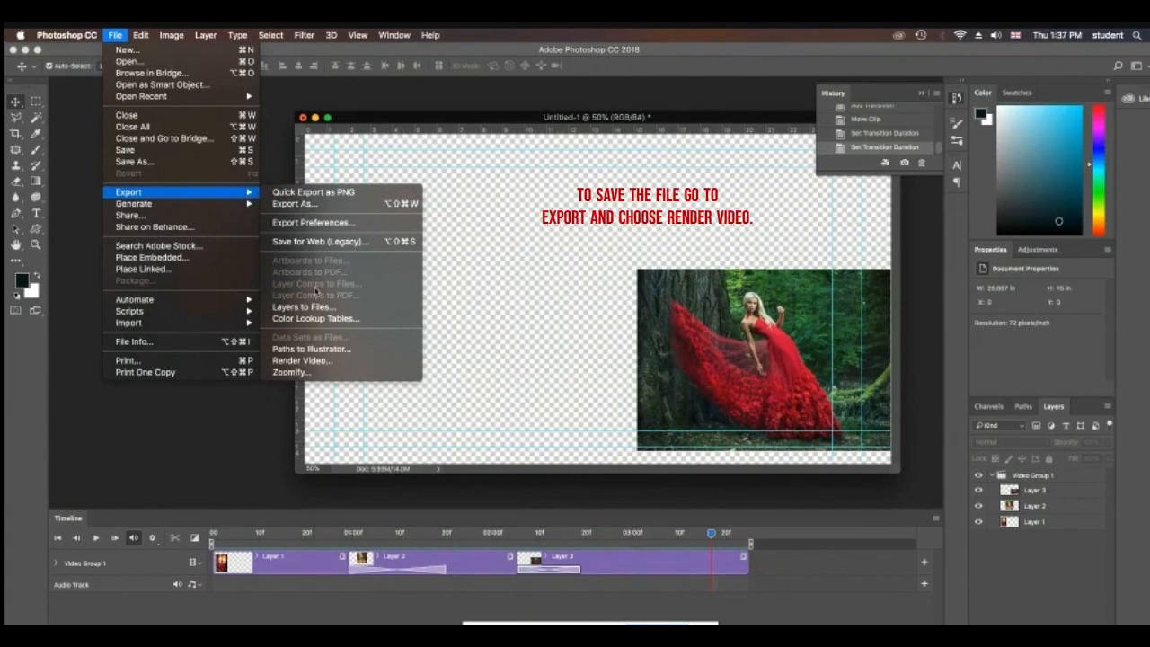
left_click(317, 361)
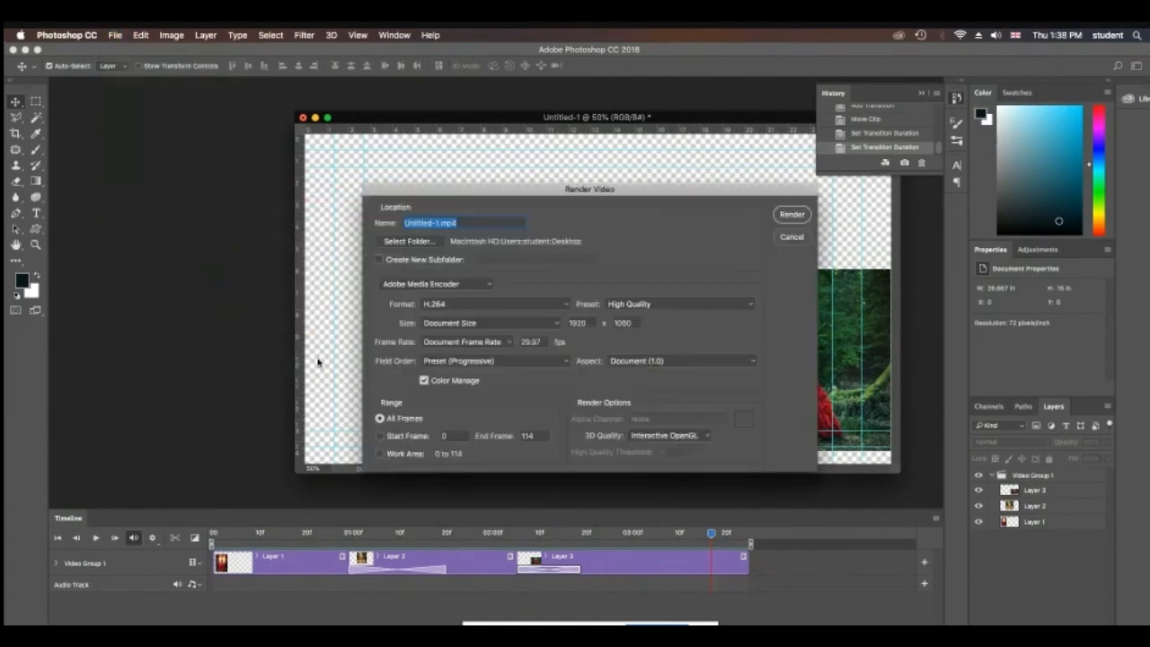
left_click(414, 223)
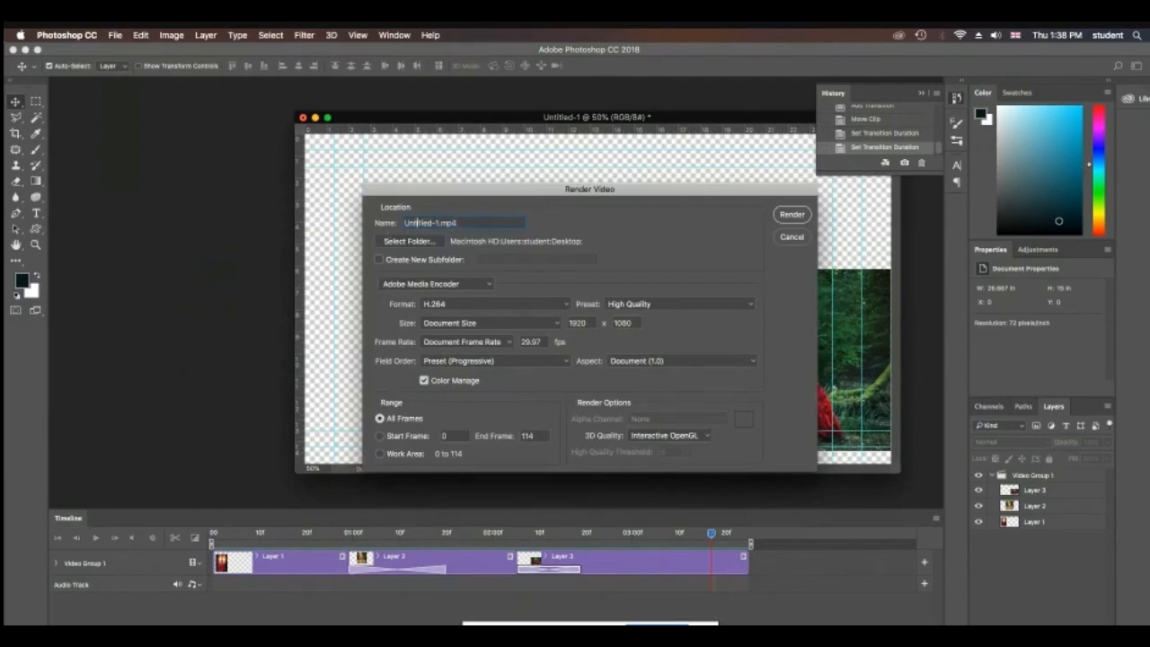
left_click_drag(437, 223, 404, 223)
left_click(439, 222)
key("BackSpace")
key("BackSpace")
key("BackSpace")
key("BackSpace")
key("BackSpace")
key("BackSpace")
type("55302")
left_click(516, 239)
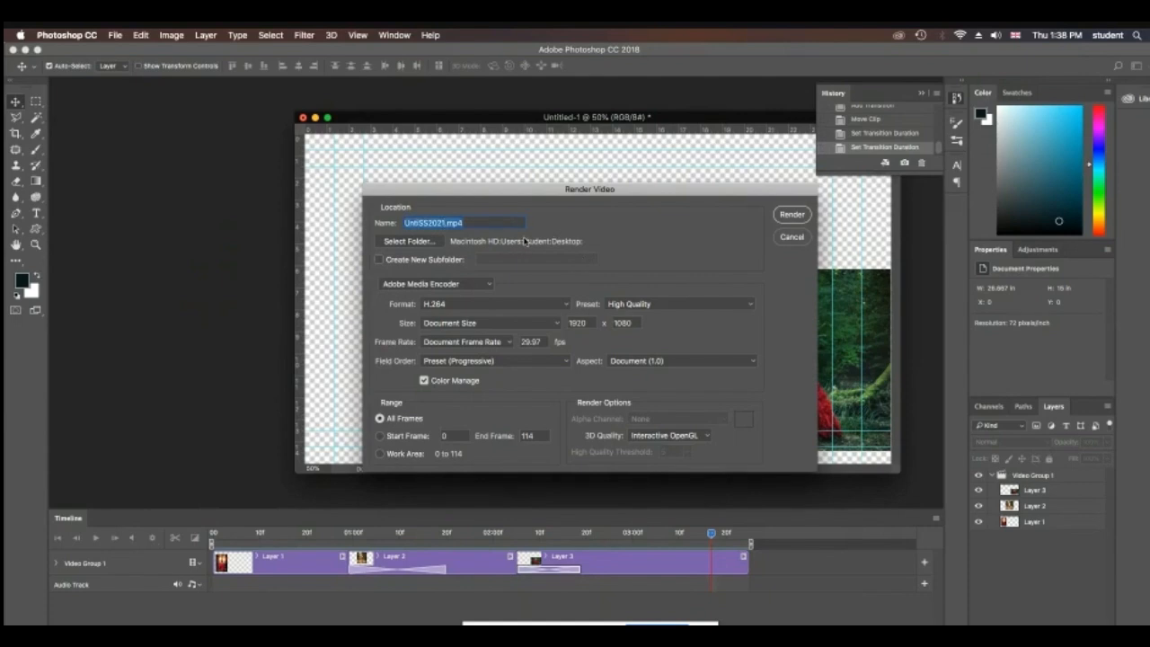
Remove the leftover "Unti" prefix so the file is named SS2021.mp4, and render the video to the Desktop.
left_click(419, 223)
key("BackSpace")
key("BackSpace")
key("BackSpace")
key("BackSpace")
left_click(794, 214)
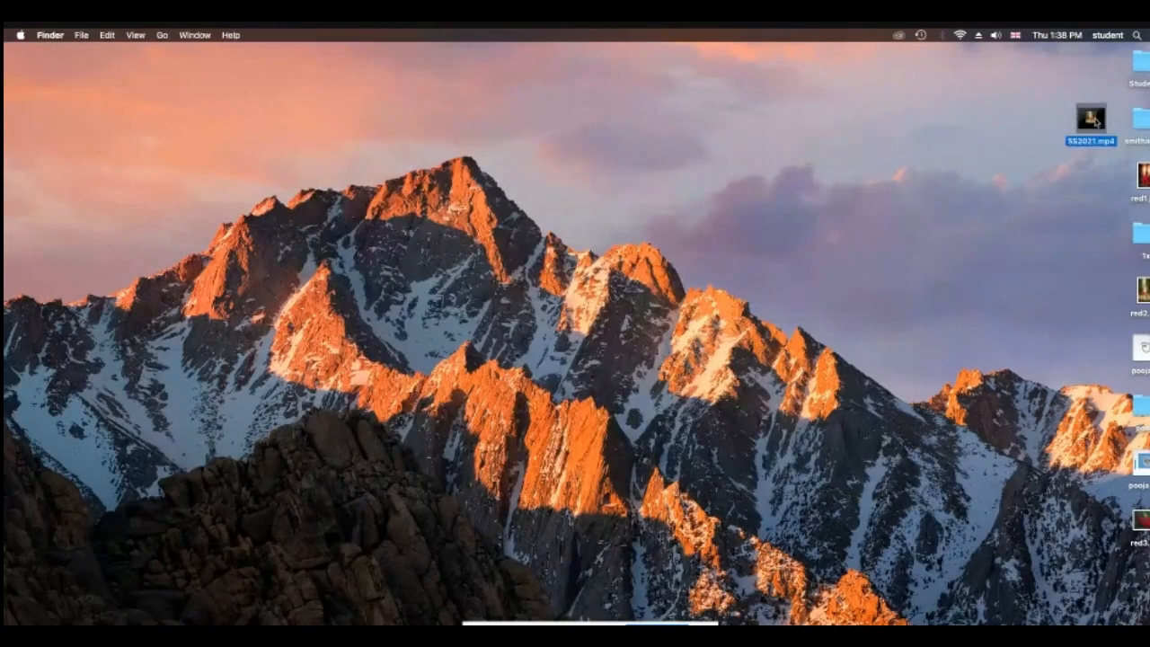
Open the rendered SS2021.mp4 from the desktop in QuickTime Player and play it.
double_click(1092, 117)
left_click(577, 527)
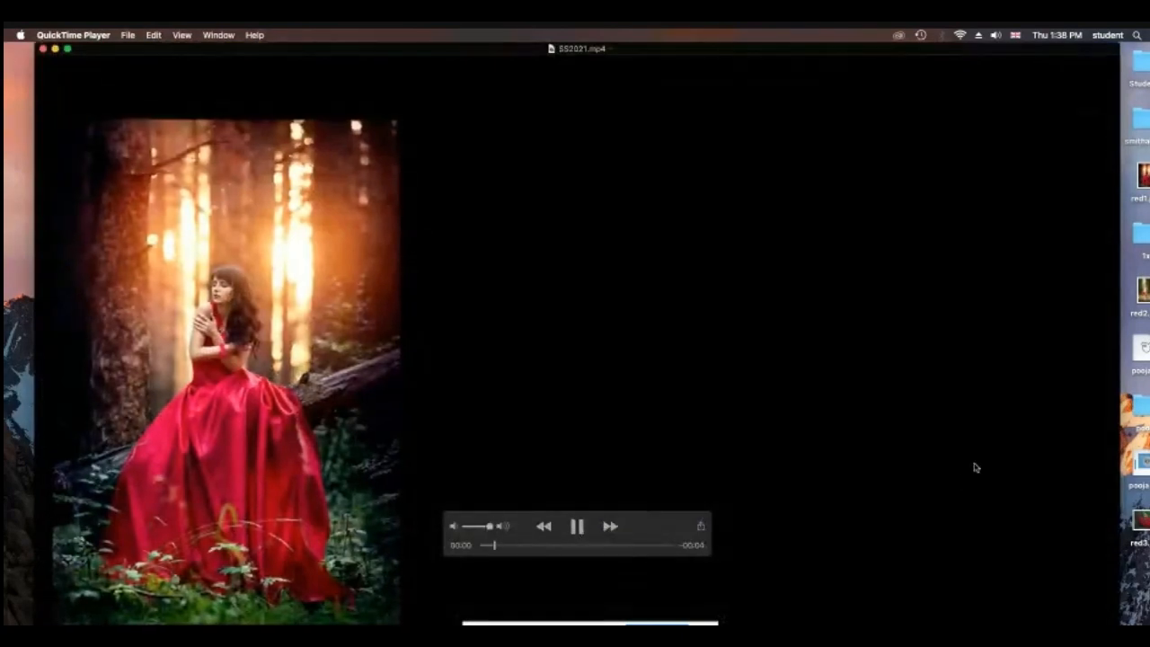